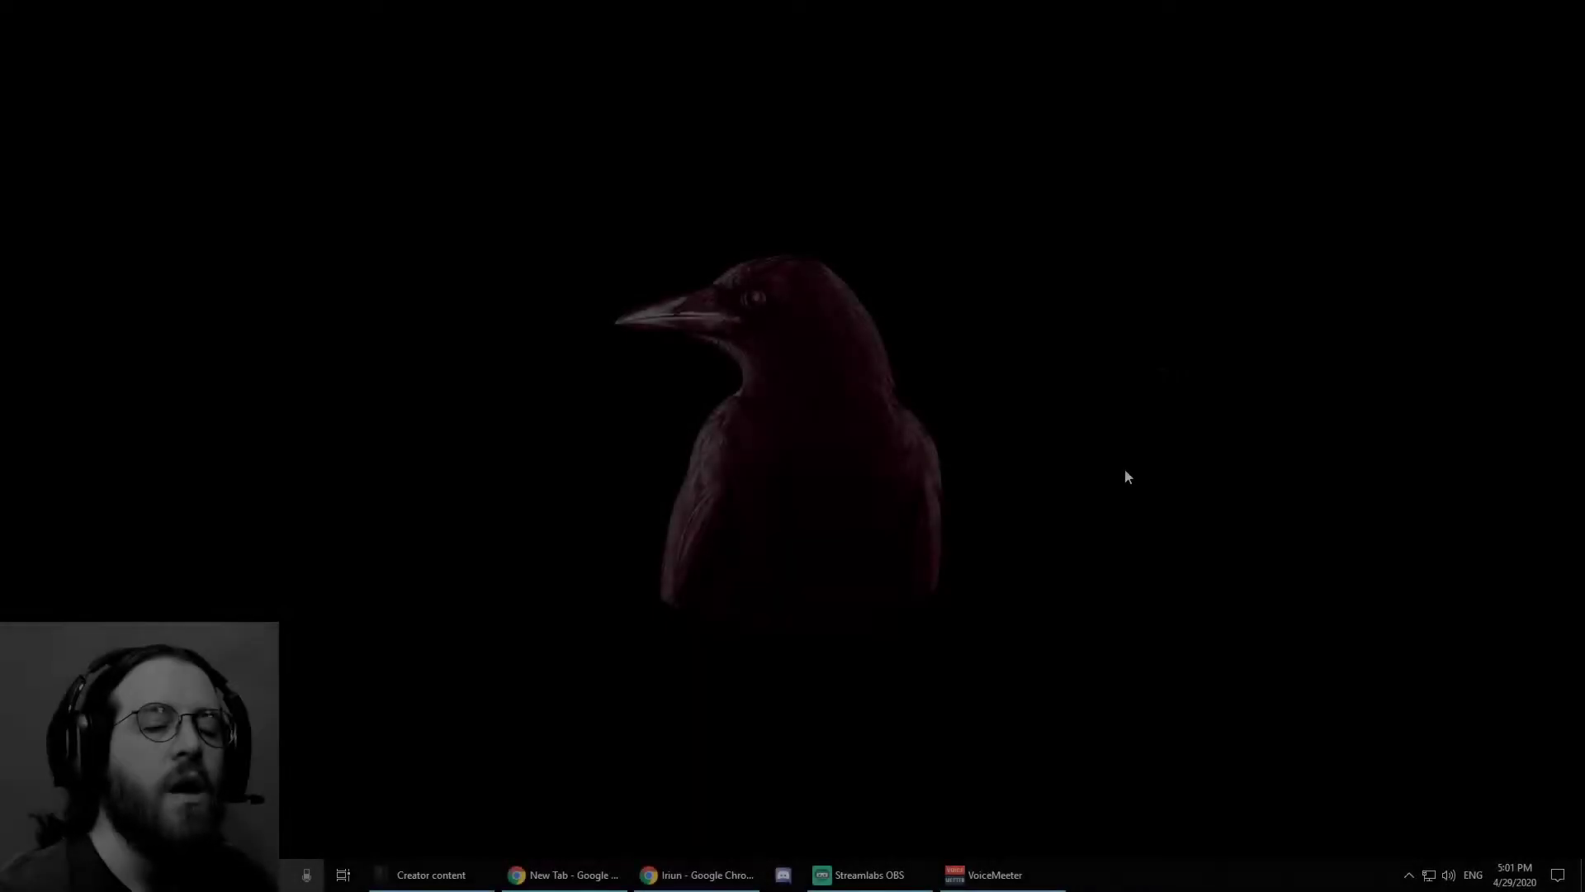
Step: Download and save the Iriun Webcam for Windows installer from iriun.com in Chrome
{"action": "left_click", "coordinate": [702, 875]}
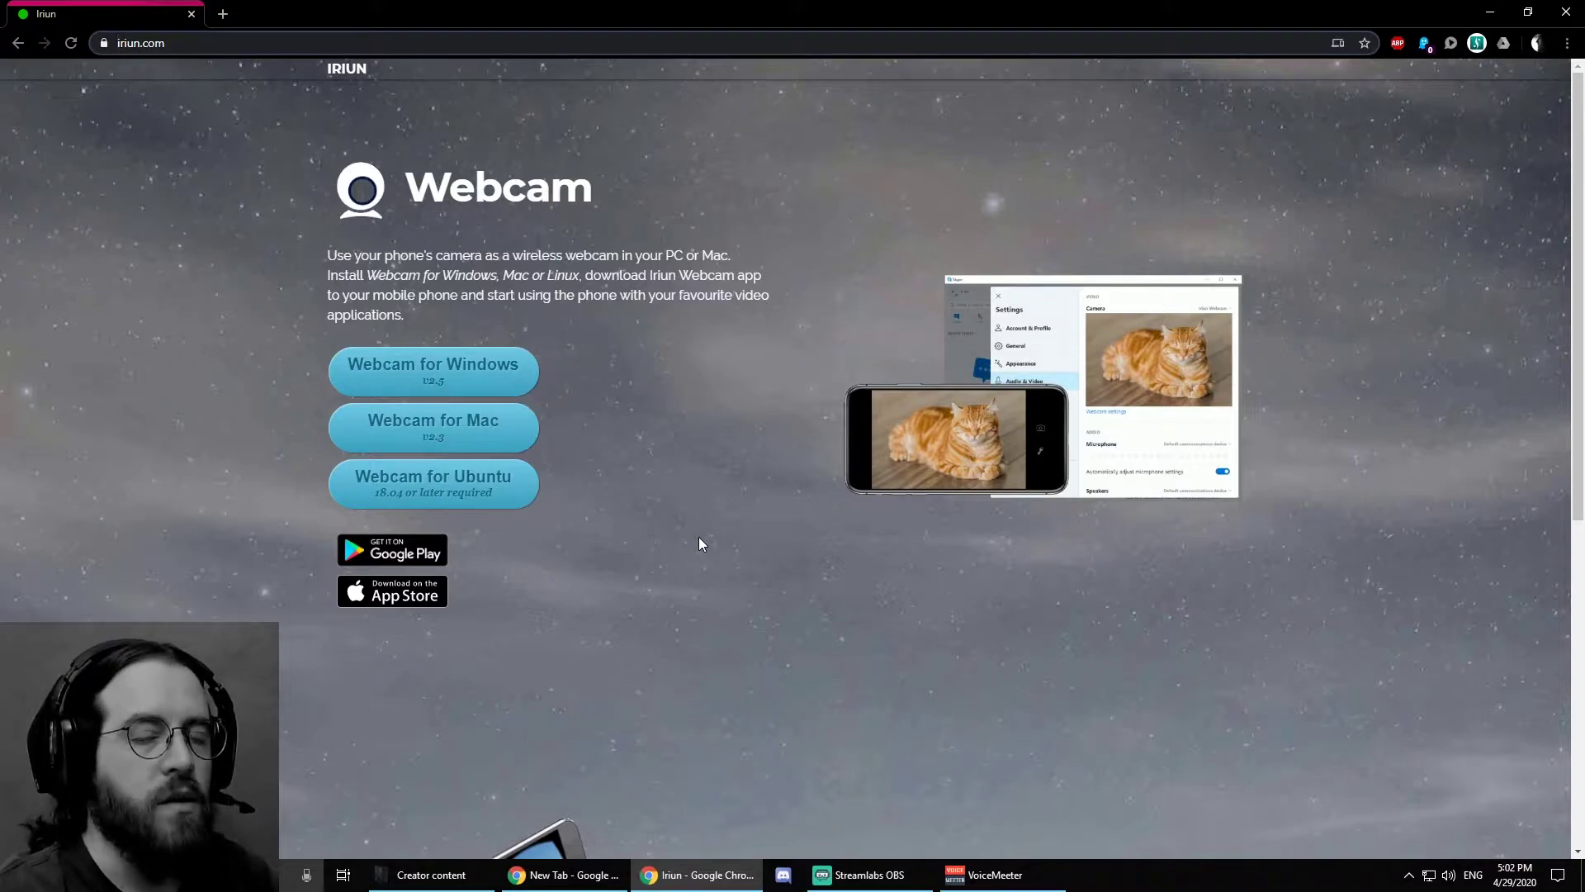
{"action": "left_click", "coordinate": [441, 366]}
{"action": "left_click", "coordinate": [661, 420]}
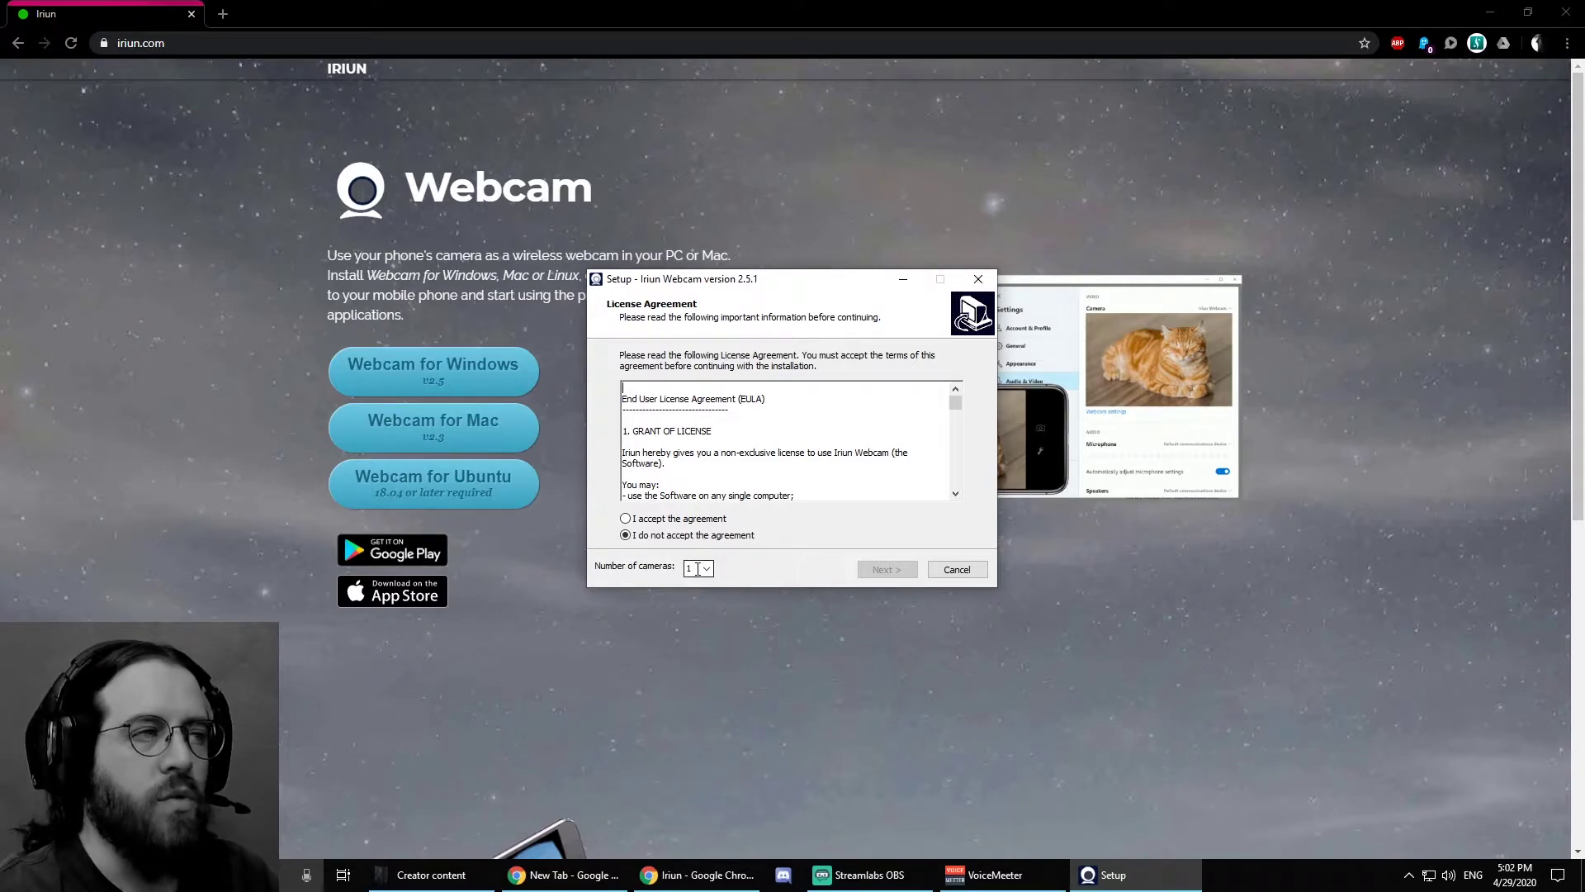
Step: Accept the licence and install Iriun Webcam 2.5.1 to the default folder without starting the server
{"action": "left_click", "coordinate": [718, 519]}
{"action": "left_click", "coordinate": [900, 569]}
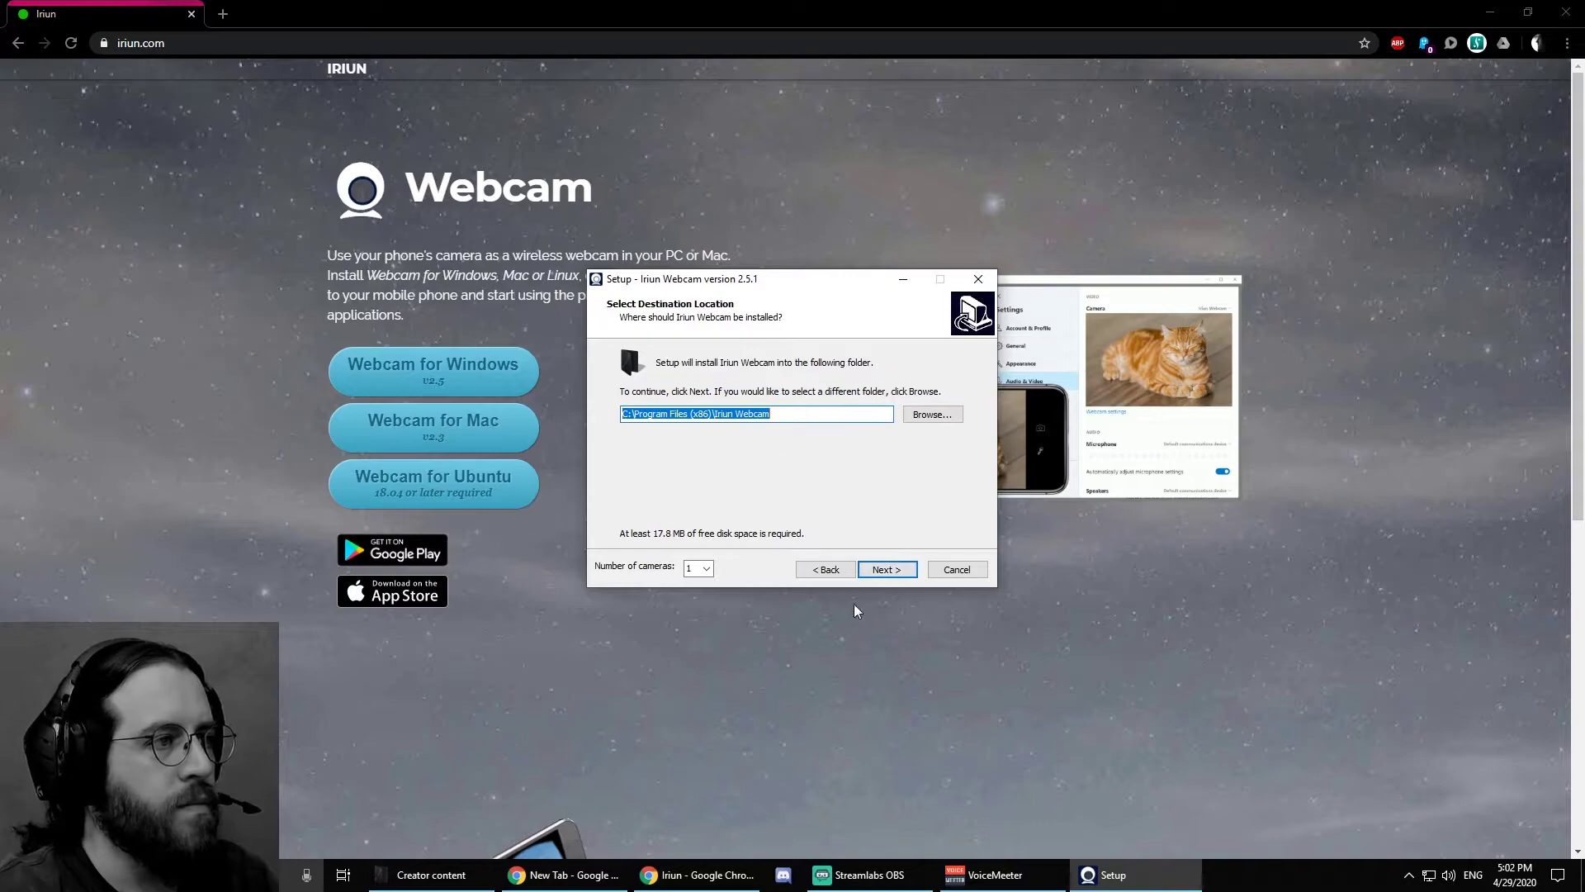
{"action": "left_click", "coordinate": [906, 573]}
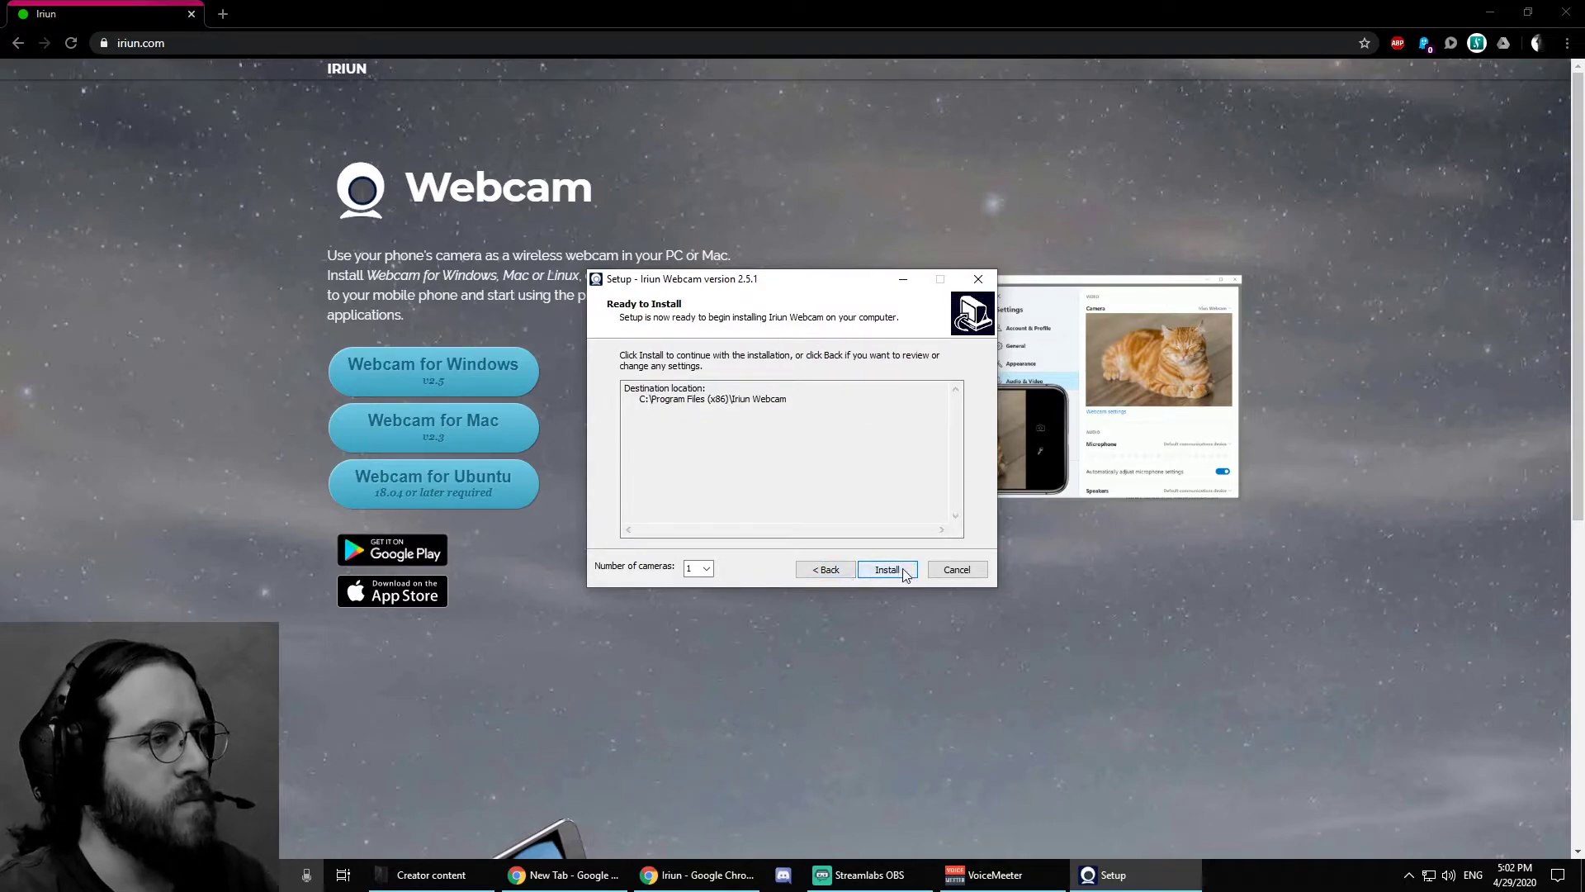
{"action": "left_click", "coordinate": [886, 570]}
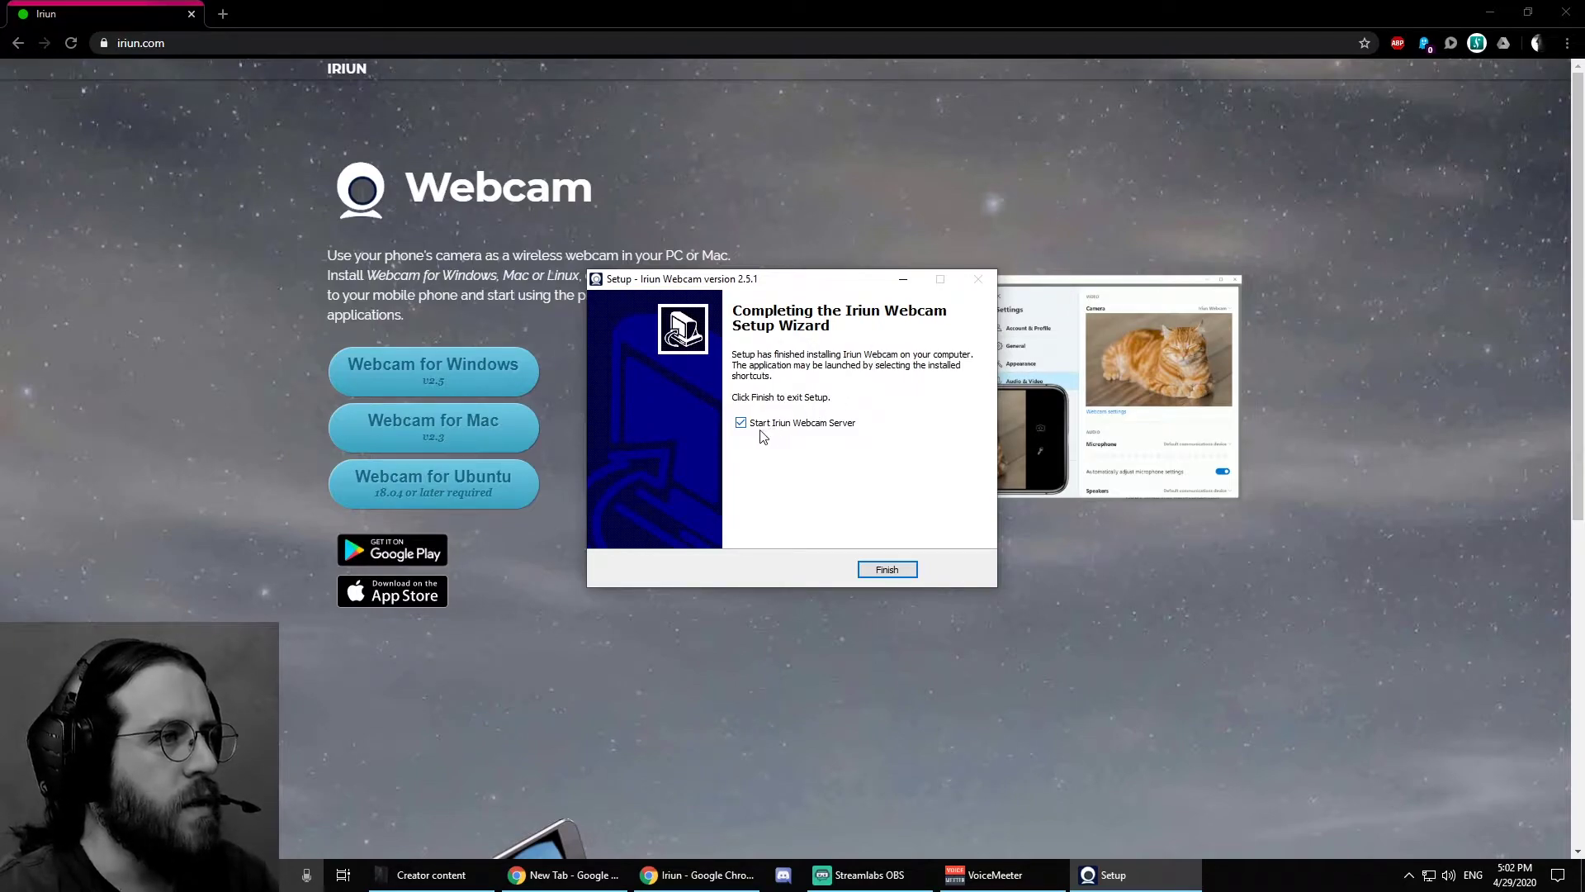
{"action": "left_click", "coordinate": [793, 426]}
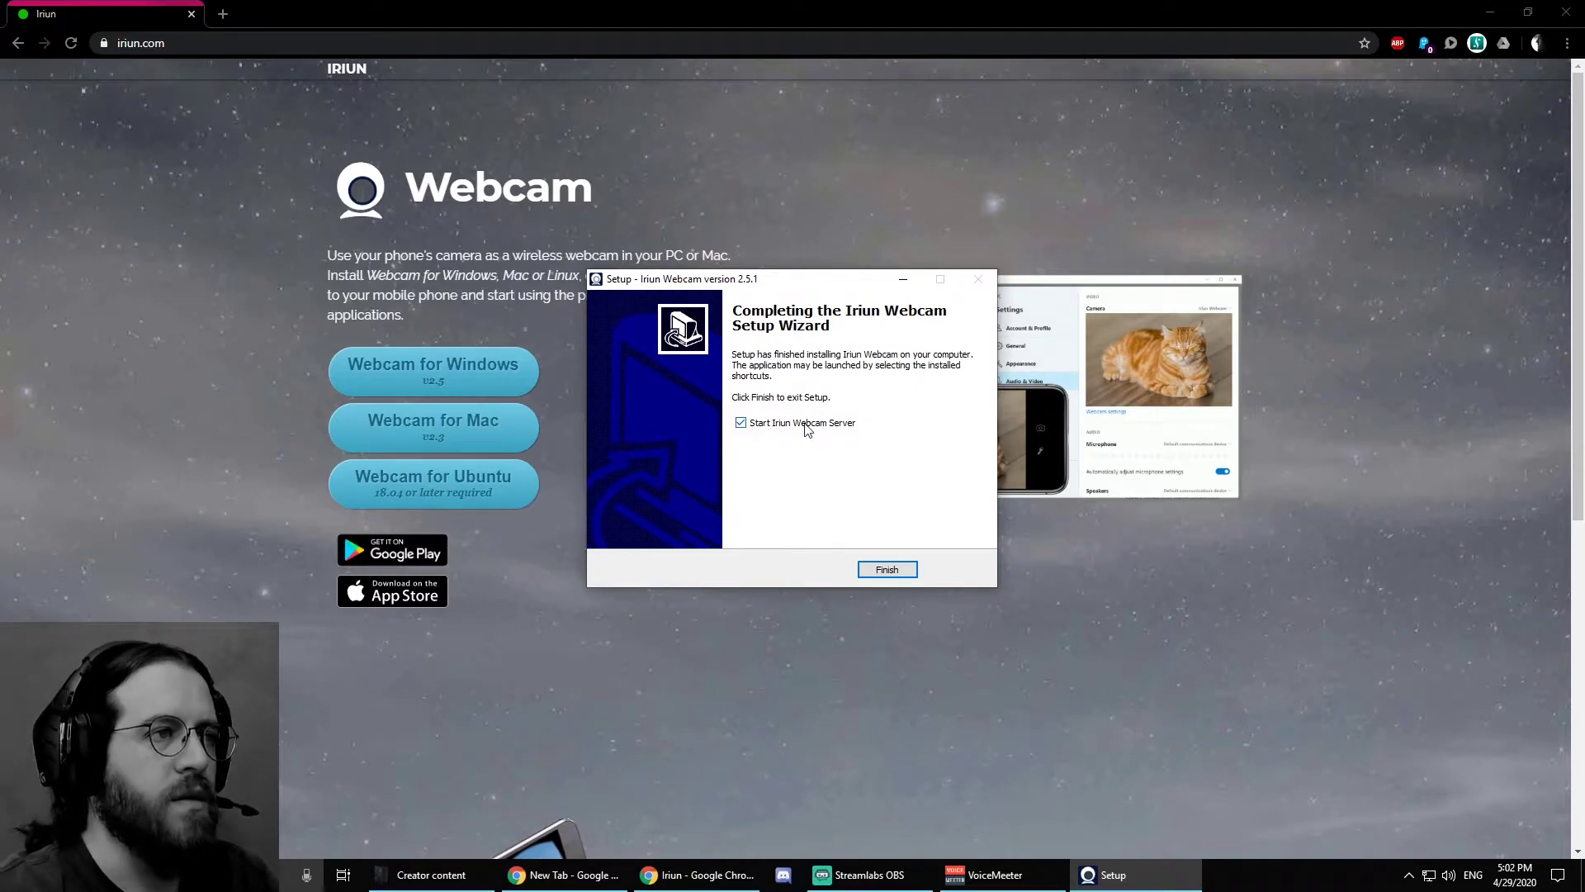
{"action": "left_click", "coordinate": [889, 571]}
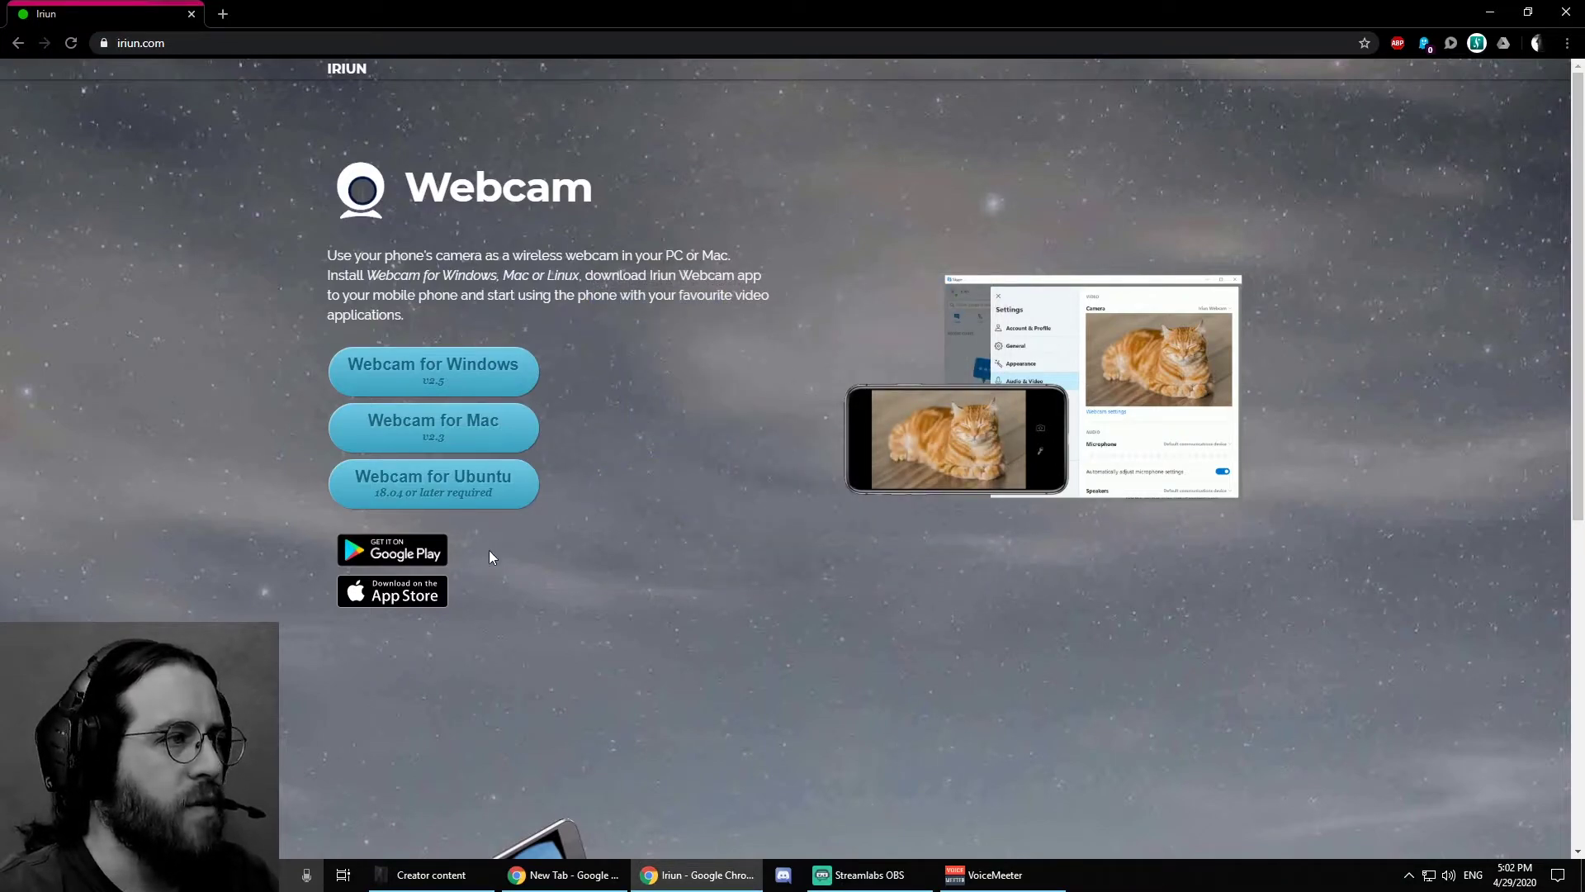
Step: Delete WinWebcam-2.5.1.exe from the desktop and move the Iriun Webcam shortcut to the top-left slot
{"action": "left_click", "coordinate": [1494, 12]}
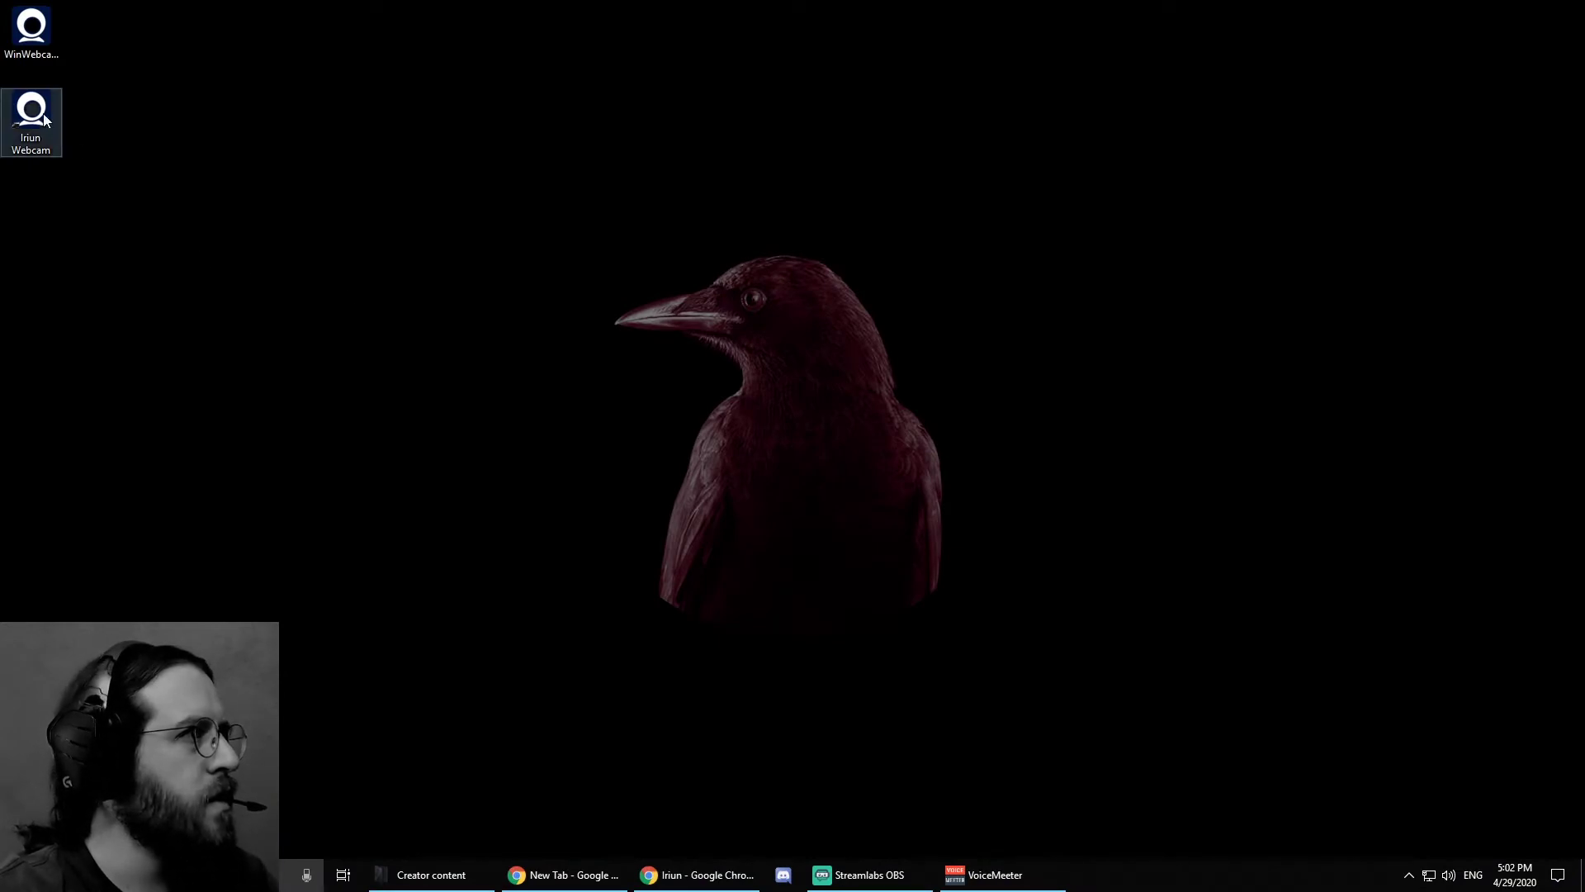
{"action": "left_click", "coordinate": [35, 32]}
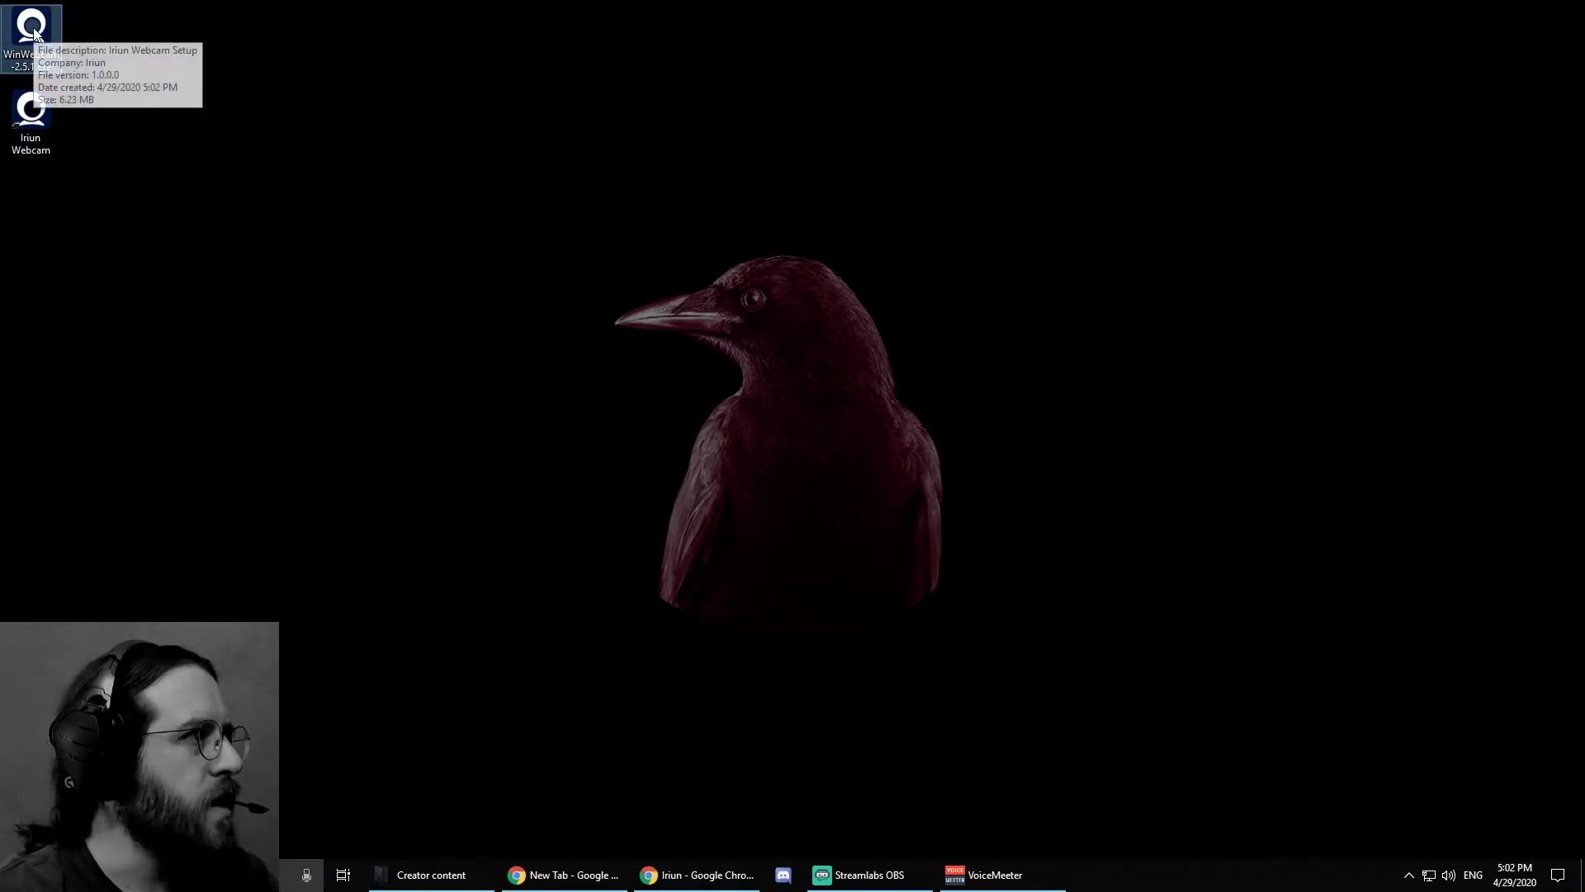
{"action": "key", "text": "Delete"}
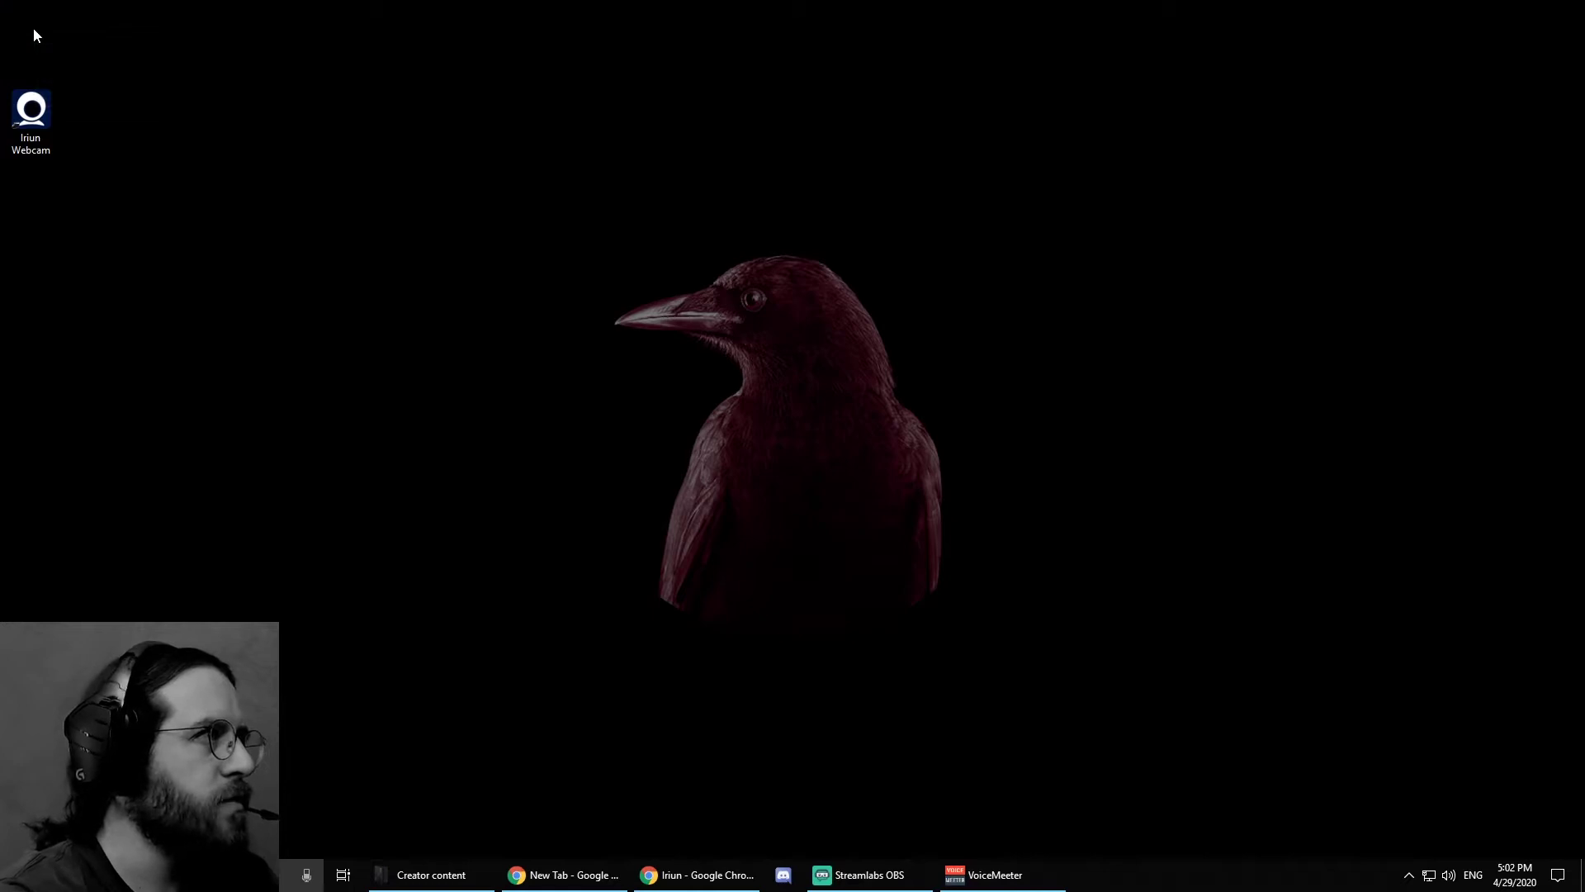
{"action": "left_click", "coordinate": [23, 120]}
{"action": "left_click_drag", "start_coordinate": [23, 119], "coordinate": [26, 37]}
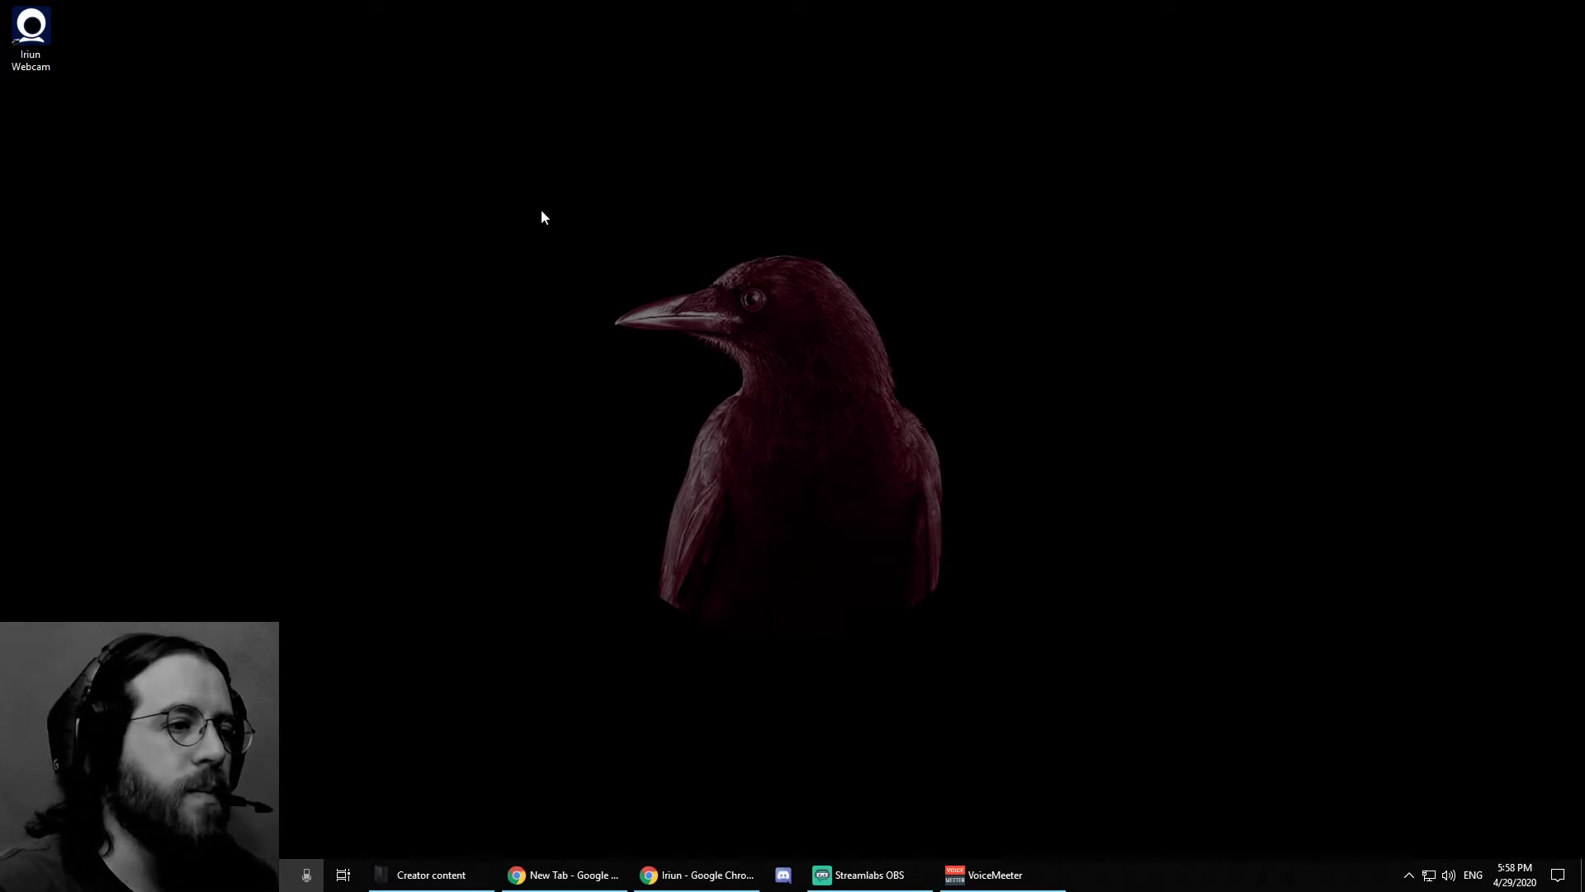
Step: Launch Iriun Webcam, connect the phone with 1280 x 720 as default video format, then close it
{"action": "double_click", "coordinate": [31, 35]}
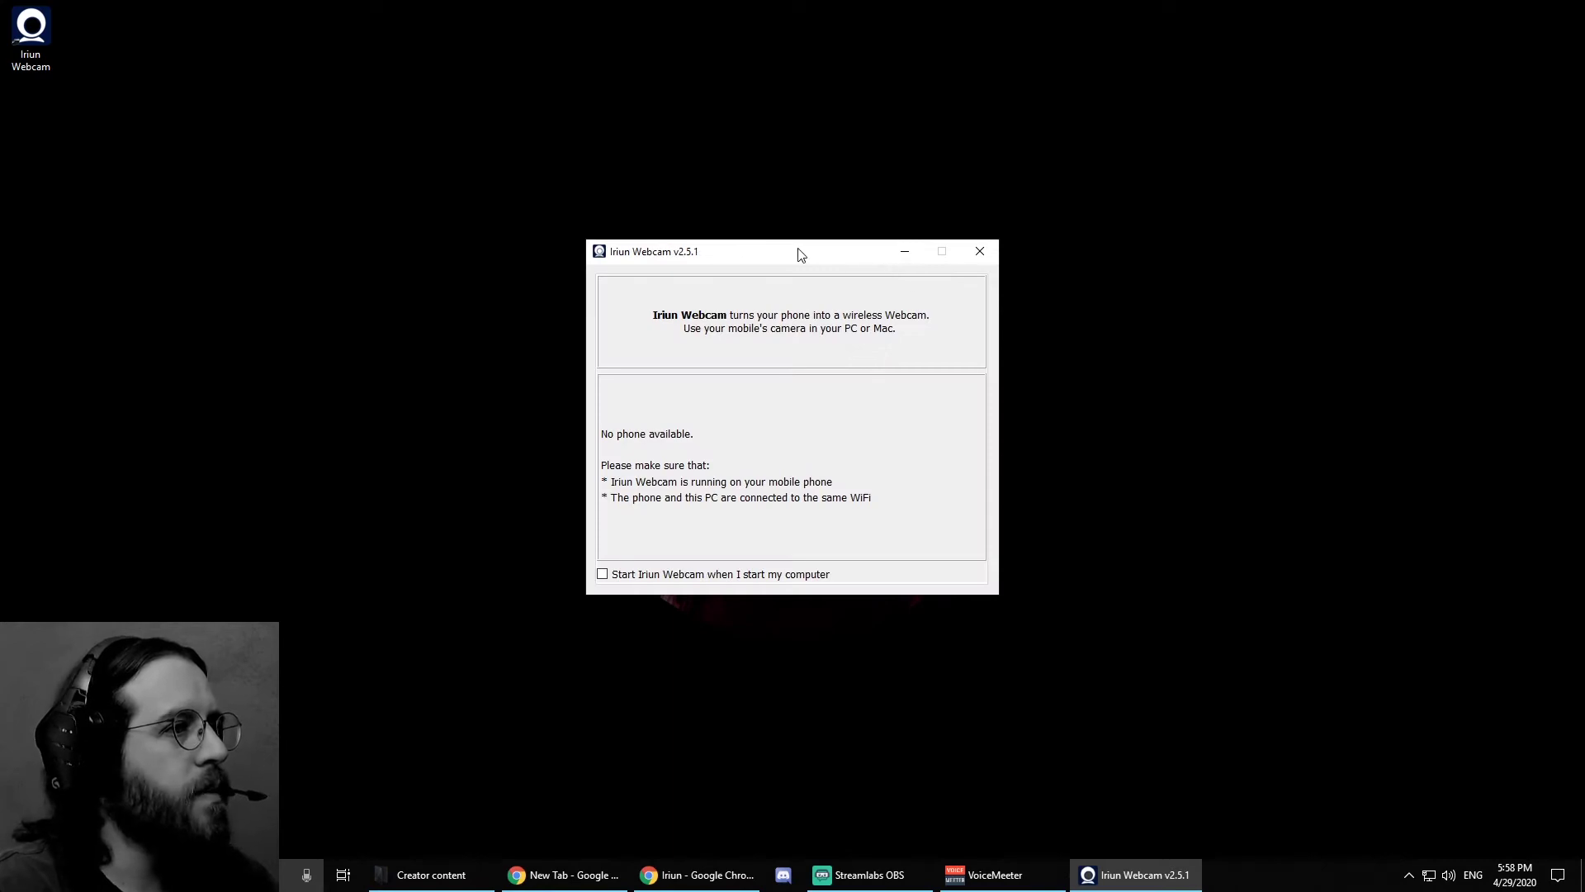
{"action": "left_click_drag", "start_coordinate": [799, 251], "coordinate": [822, 191]}
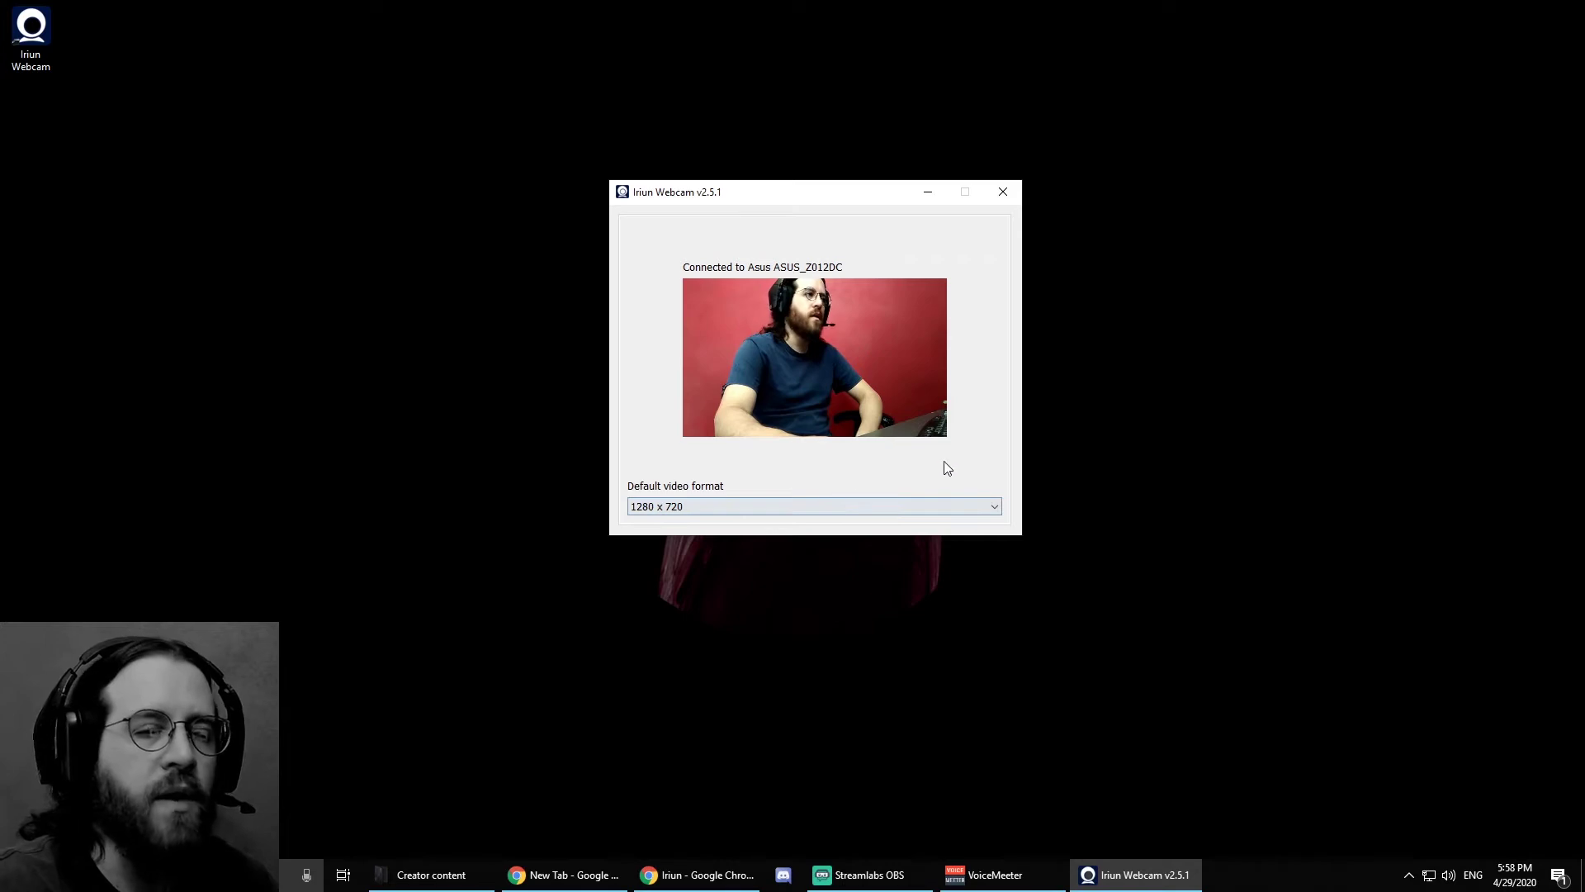
{"action": "left_click", "coordinate": [994, 507]}
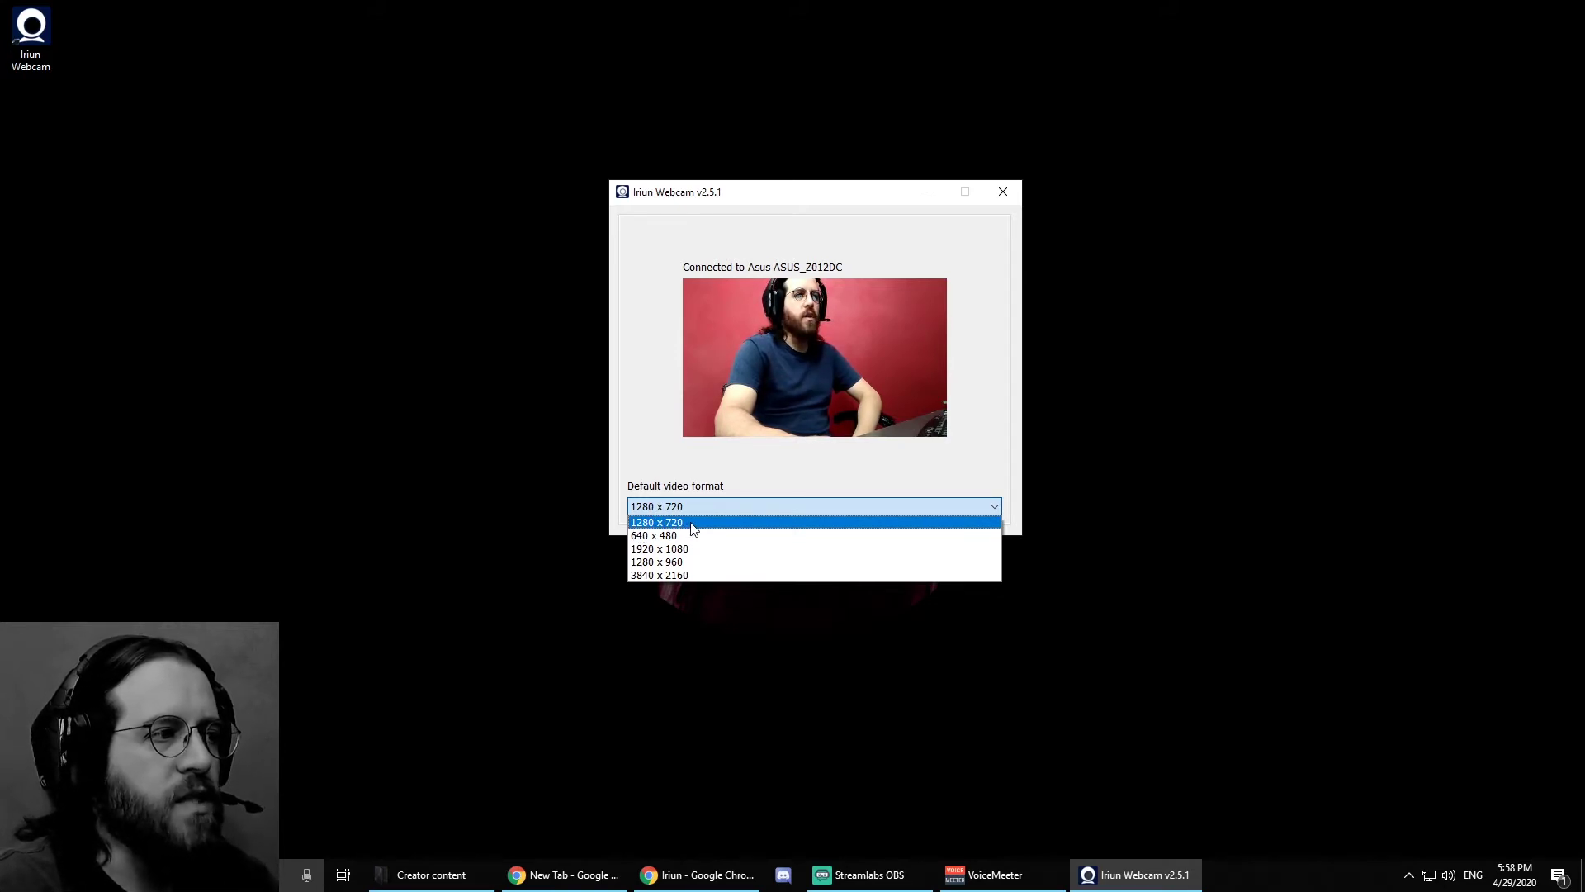
{"action": "left_click", "coordinate": [843, 479]}
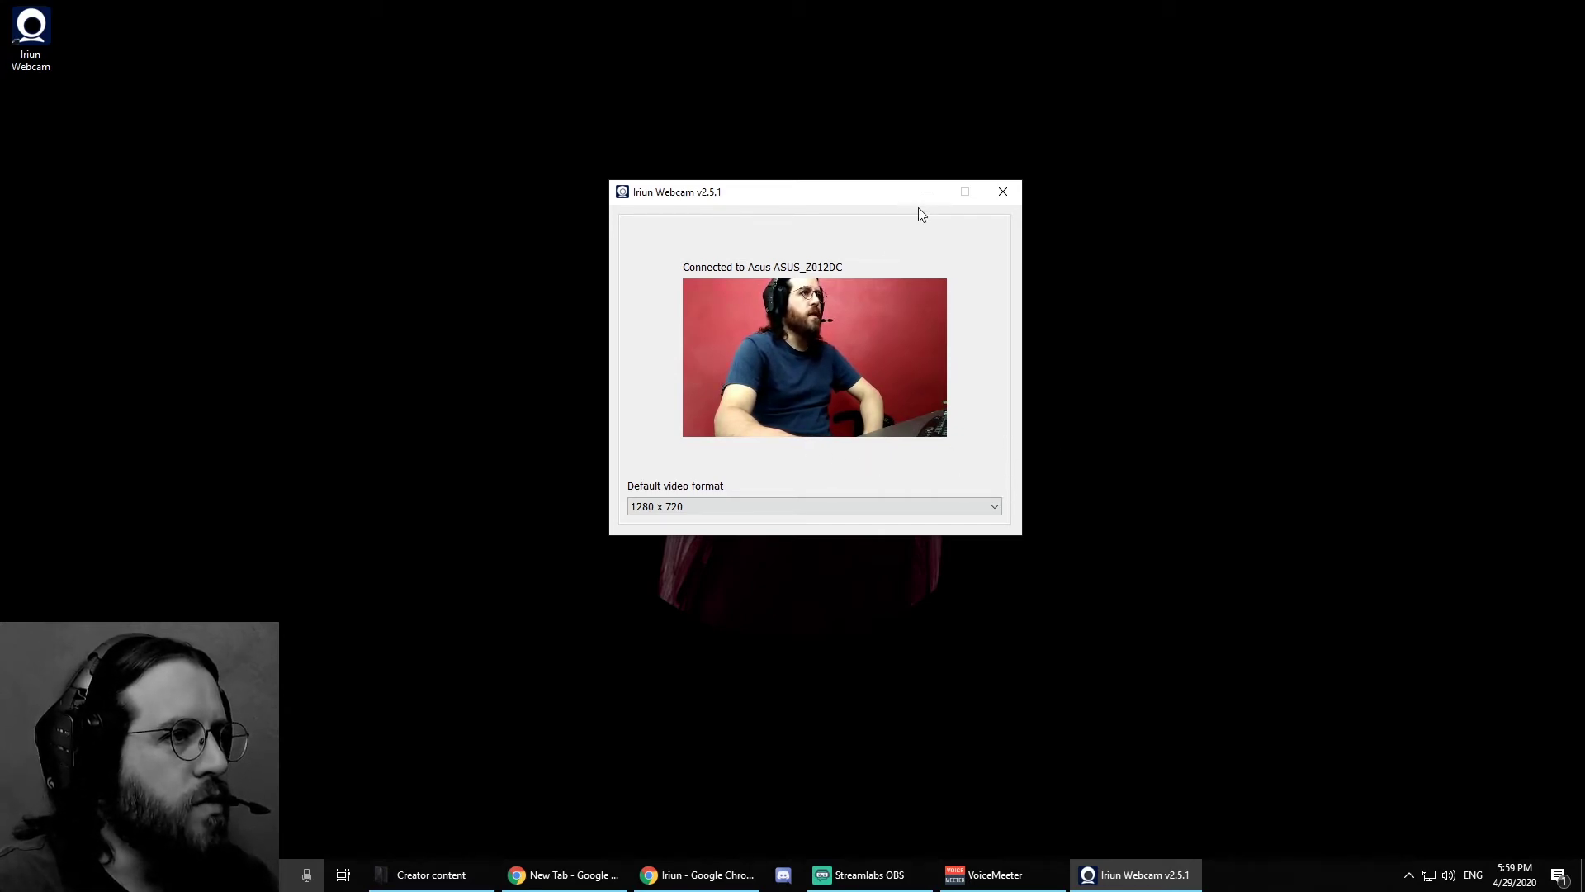
{"action": "left_click_drag", "start_coordinate": [831, 198], "coordinate": [883, 243]}
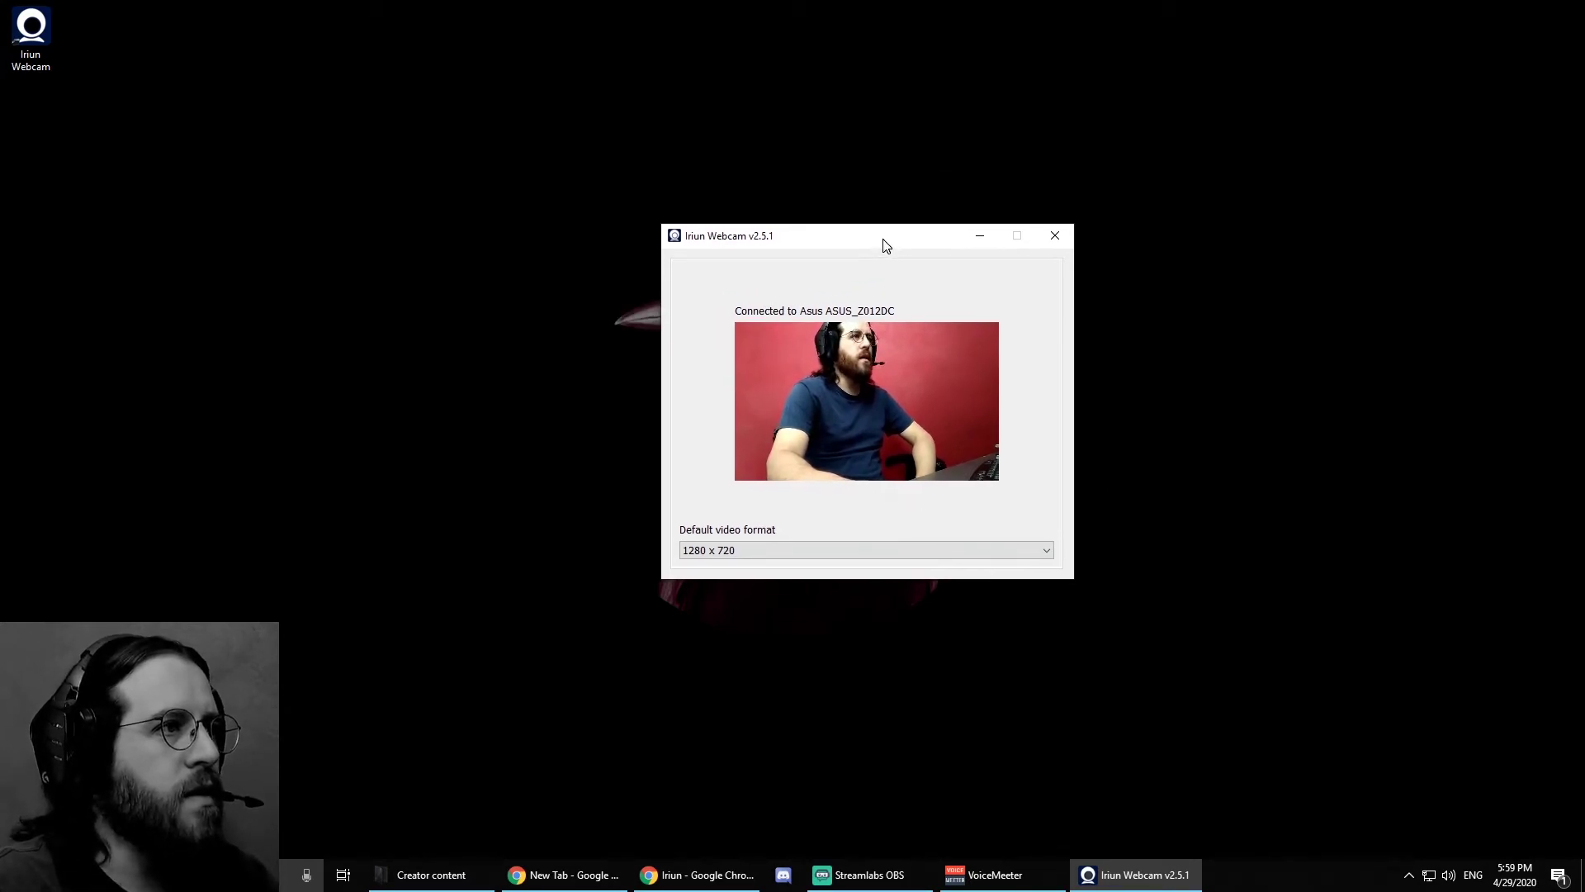
{"action": "left_click", "coordinate": [1055, 237]}
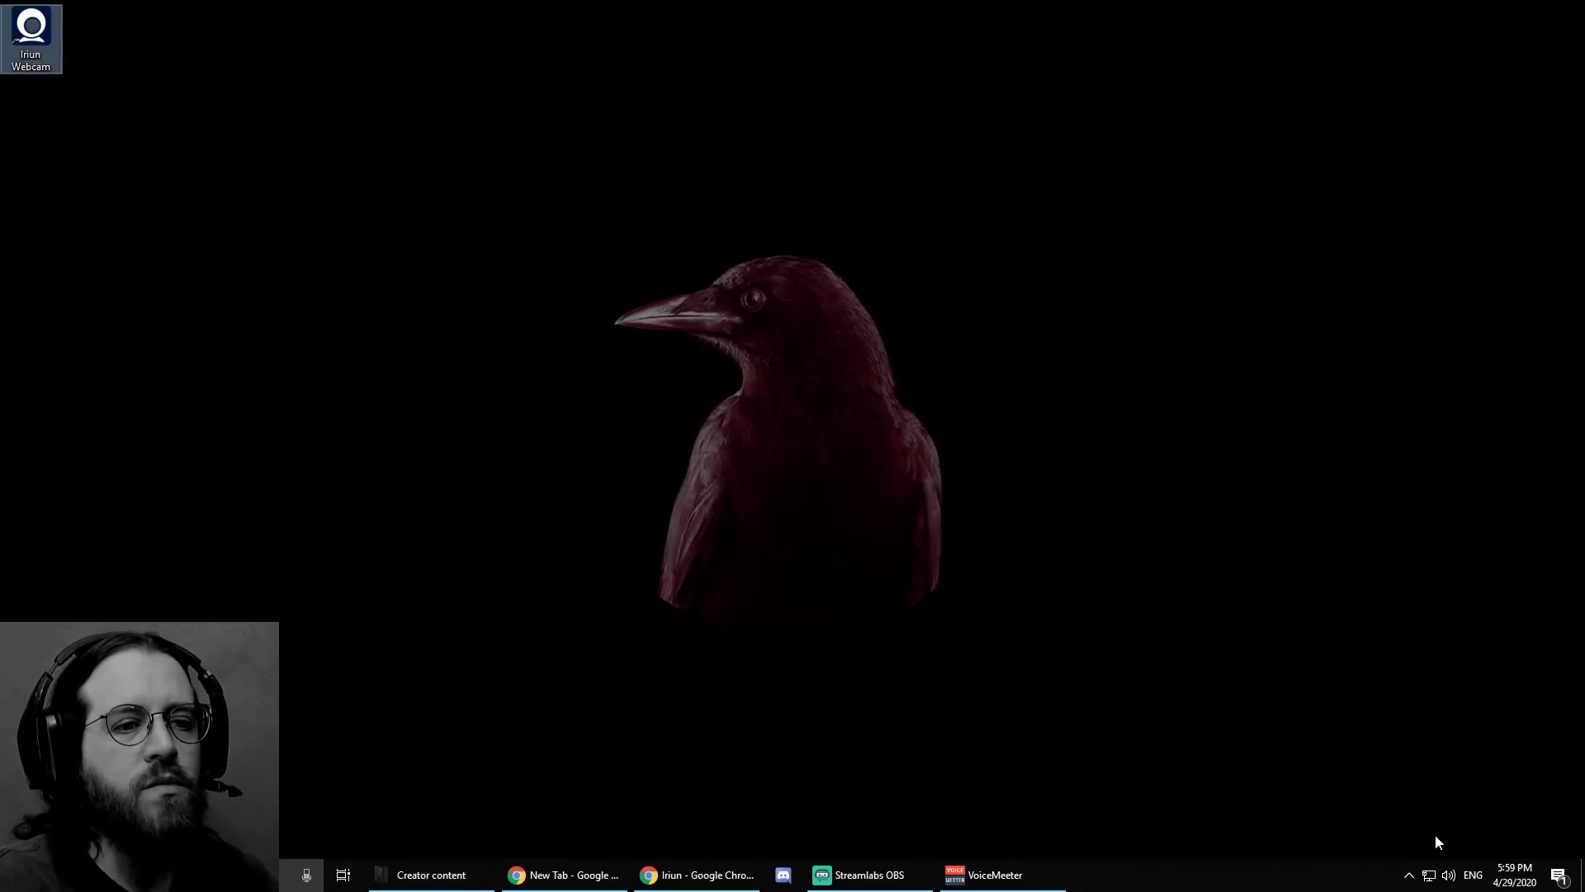
Step: Confirm Iriun Webcam is running in the system tray, then bring up Streamlabs OBS
{"action": "left_click", "coordinate": [1409, 880]}
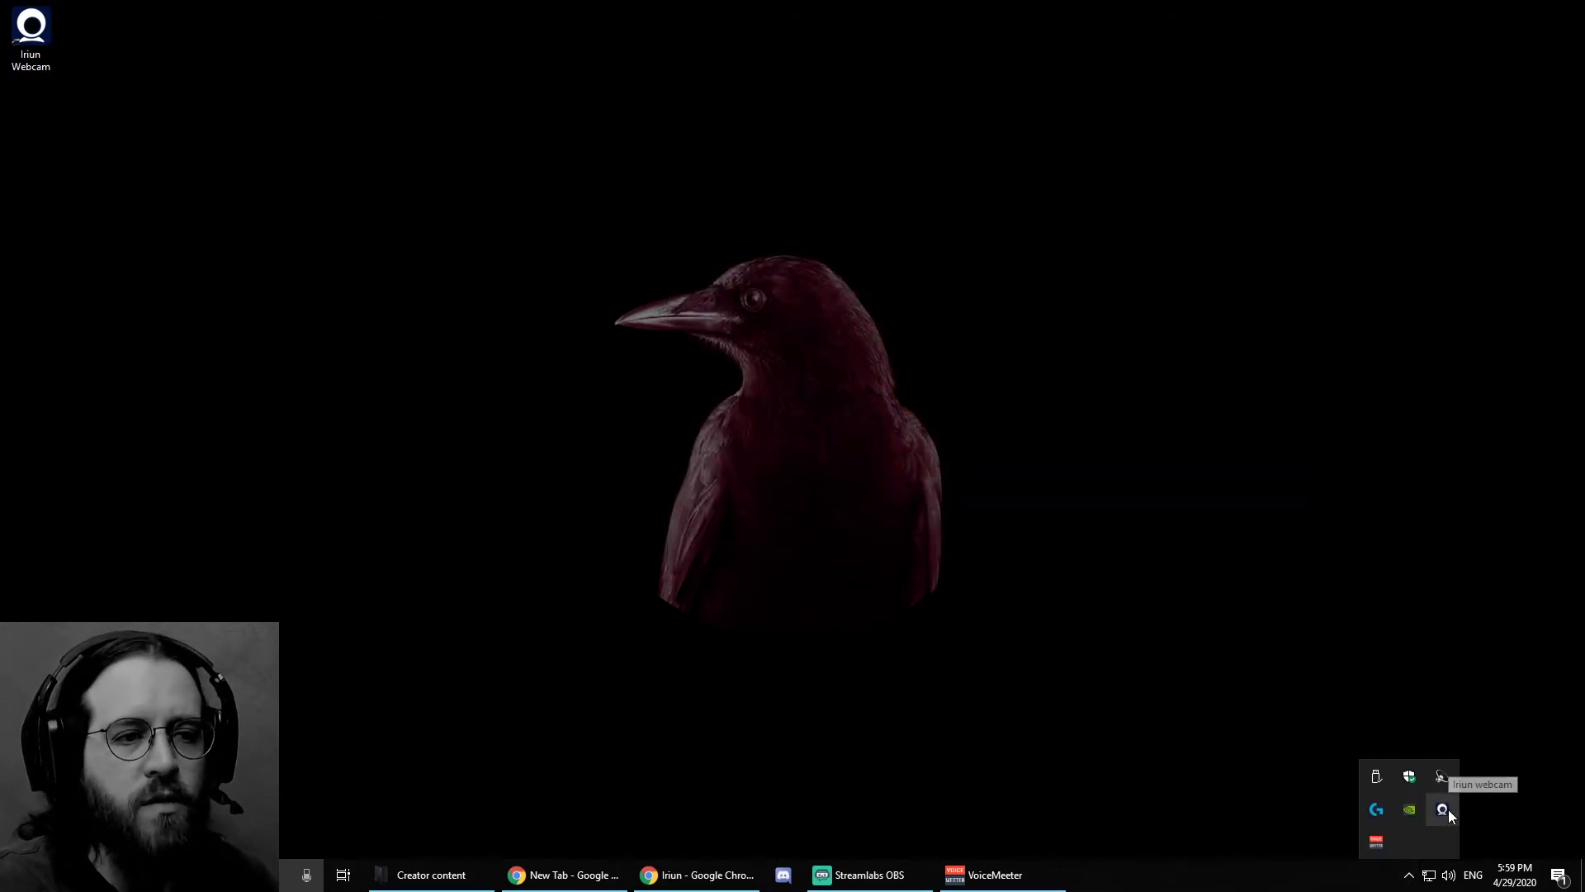
{"action": "left_click", "coordinate": [942, 634]}
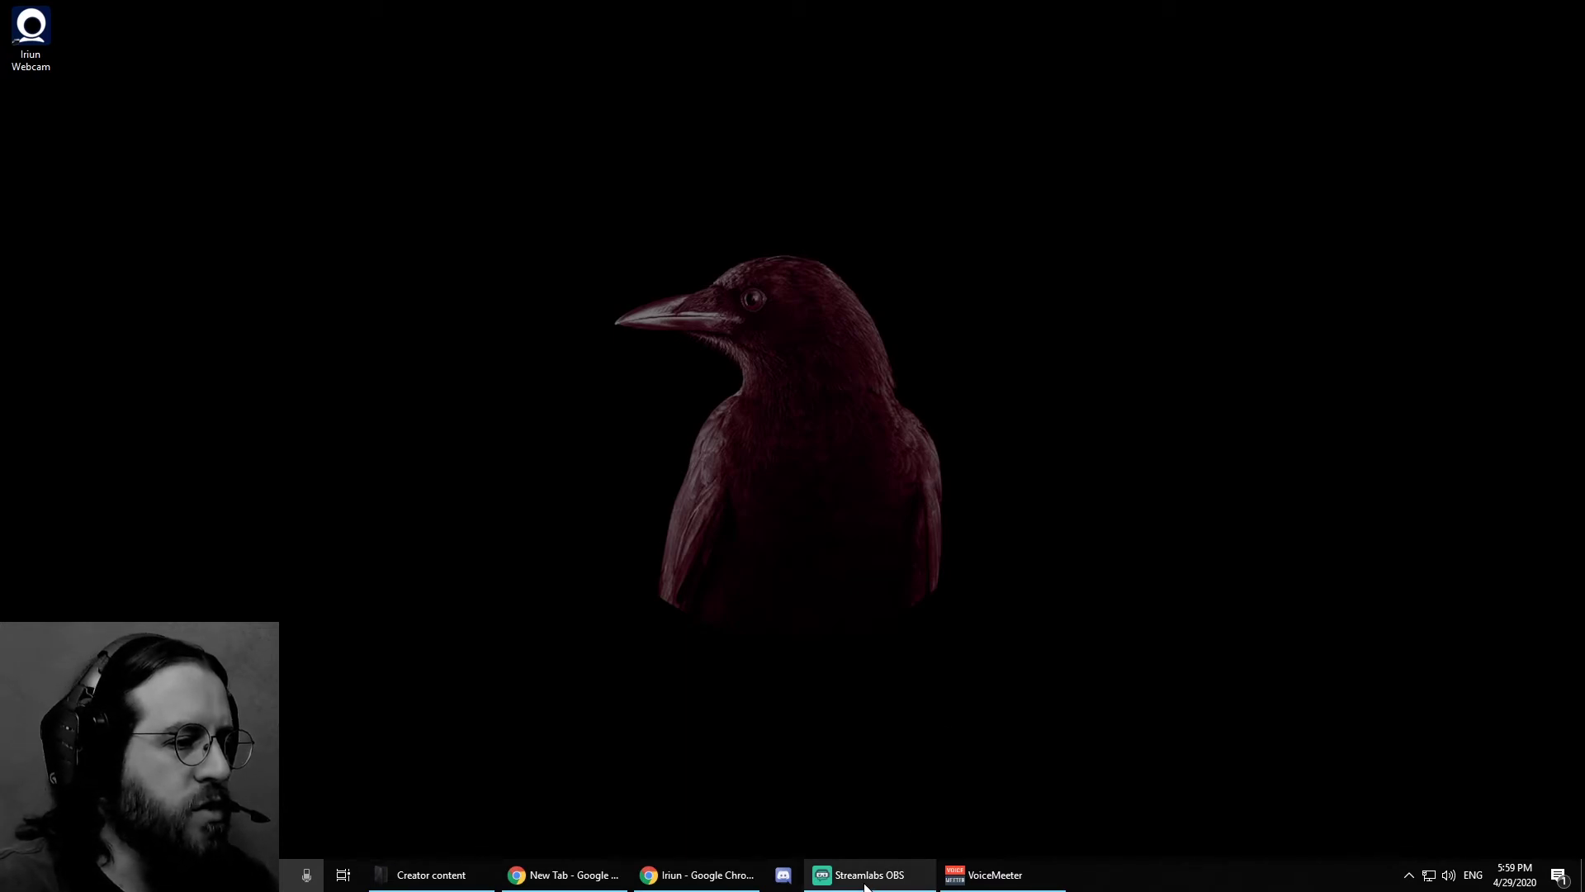
{"action": "left_click", "coordinate": [834, 875]}
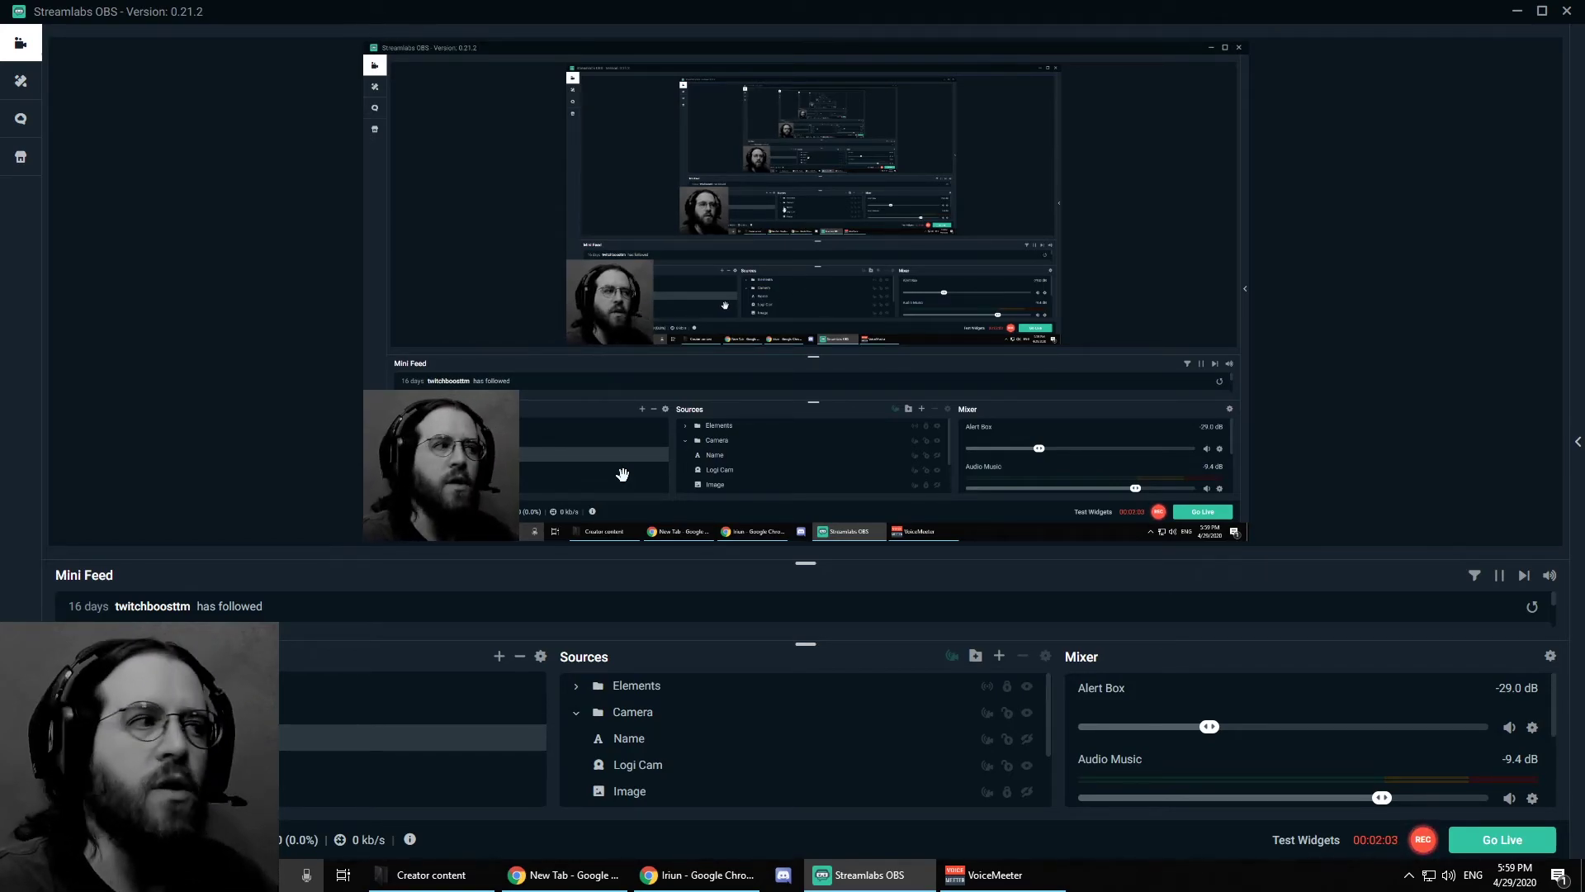
Step: Add a new Video Capture Device source named 'phone cam' using the Iriun Webcam device
{"action": "left_click", "coordinate": [1000, 658]}
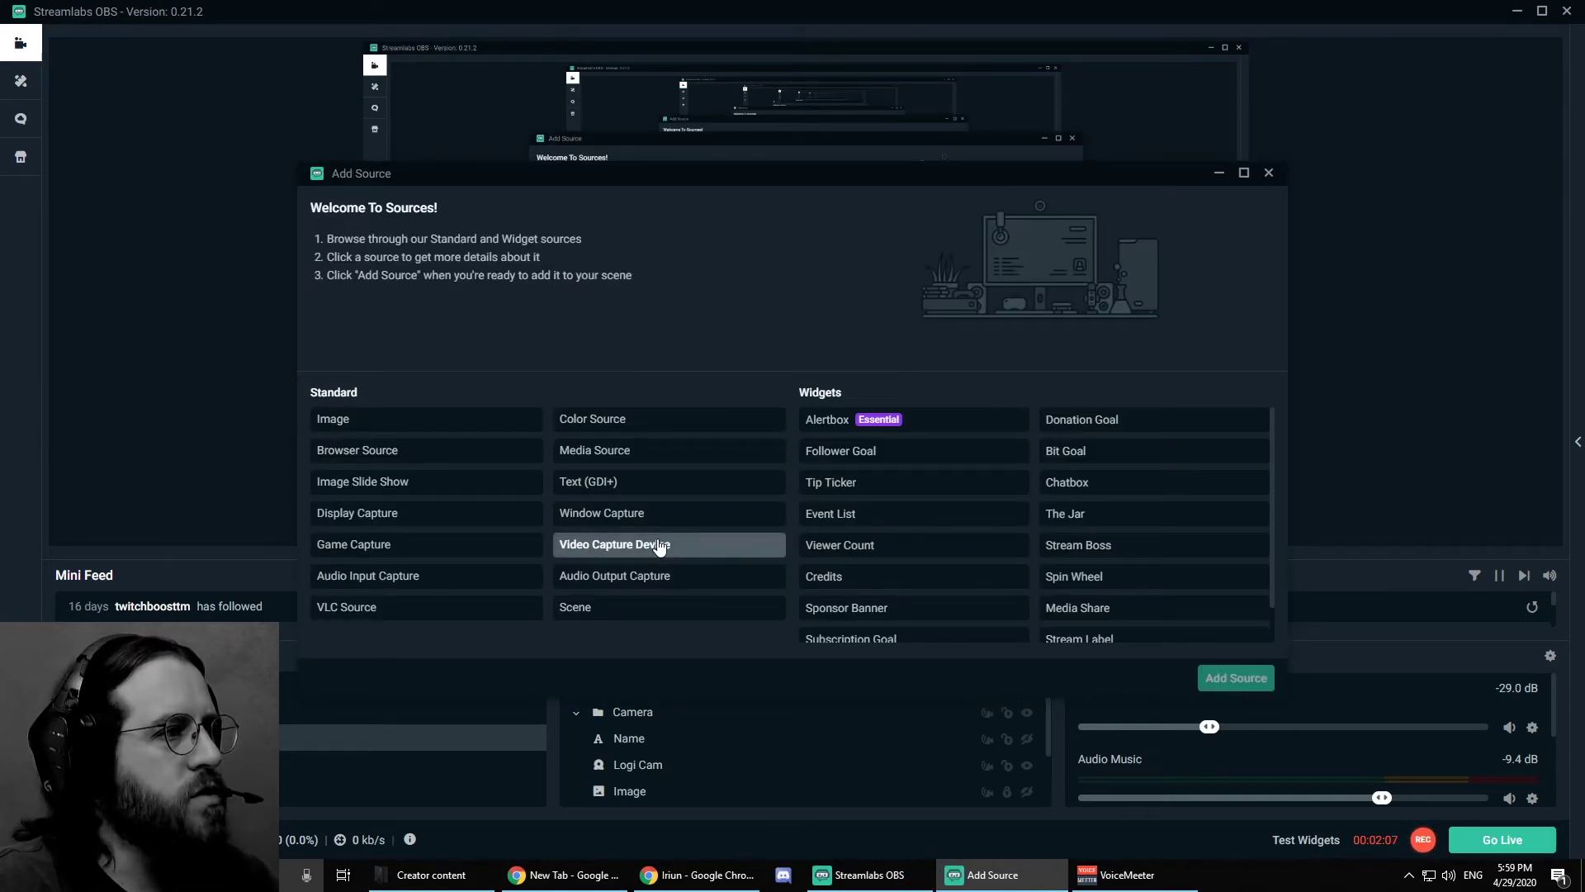
{"action": "left_click", "coordinate": [592, 548]}
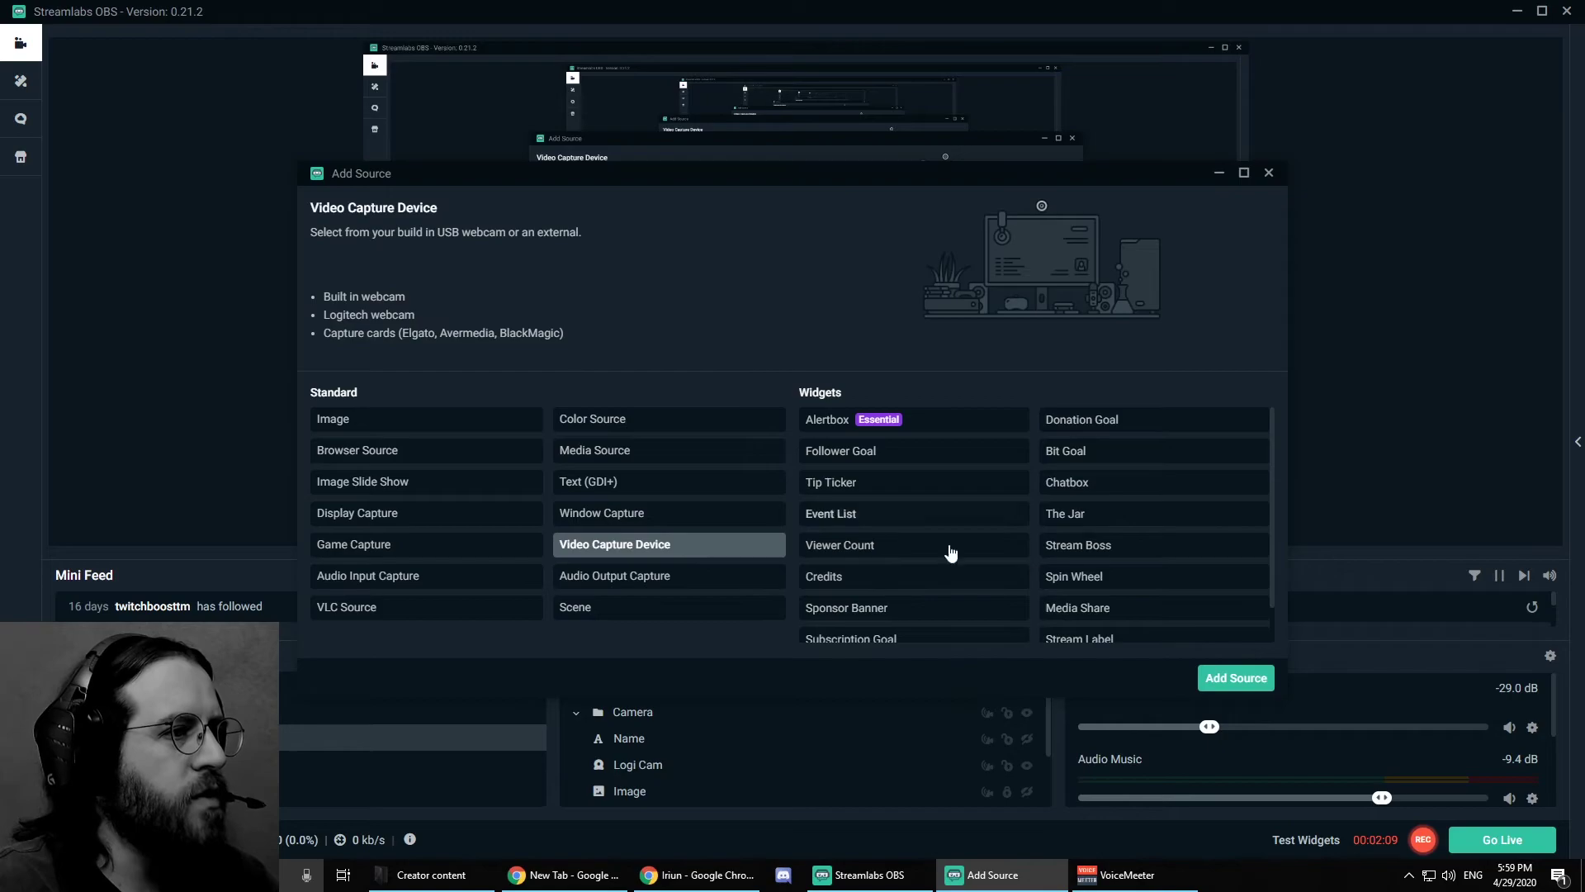
{"action": "left_click", "coordinate": [1236, 679]}
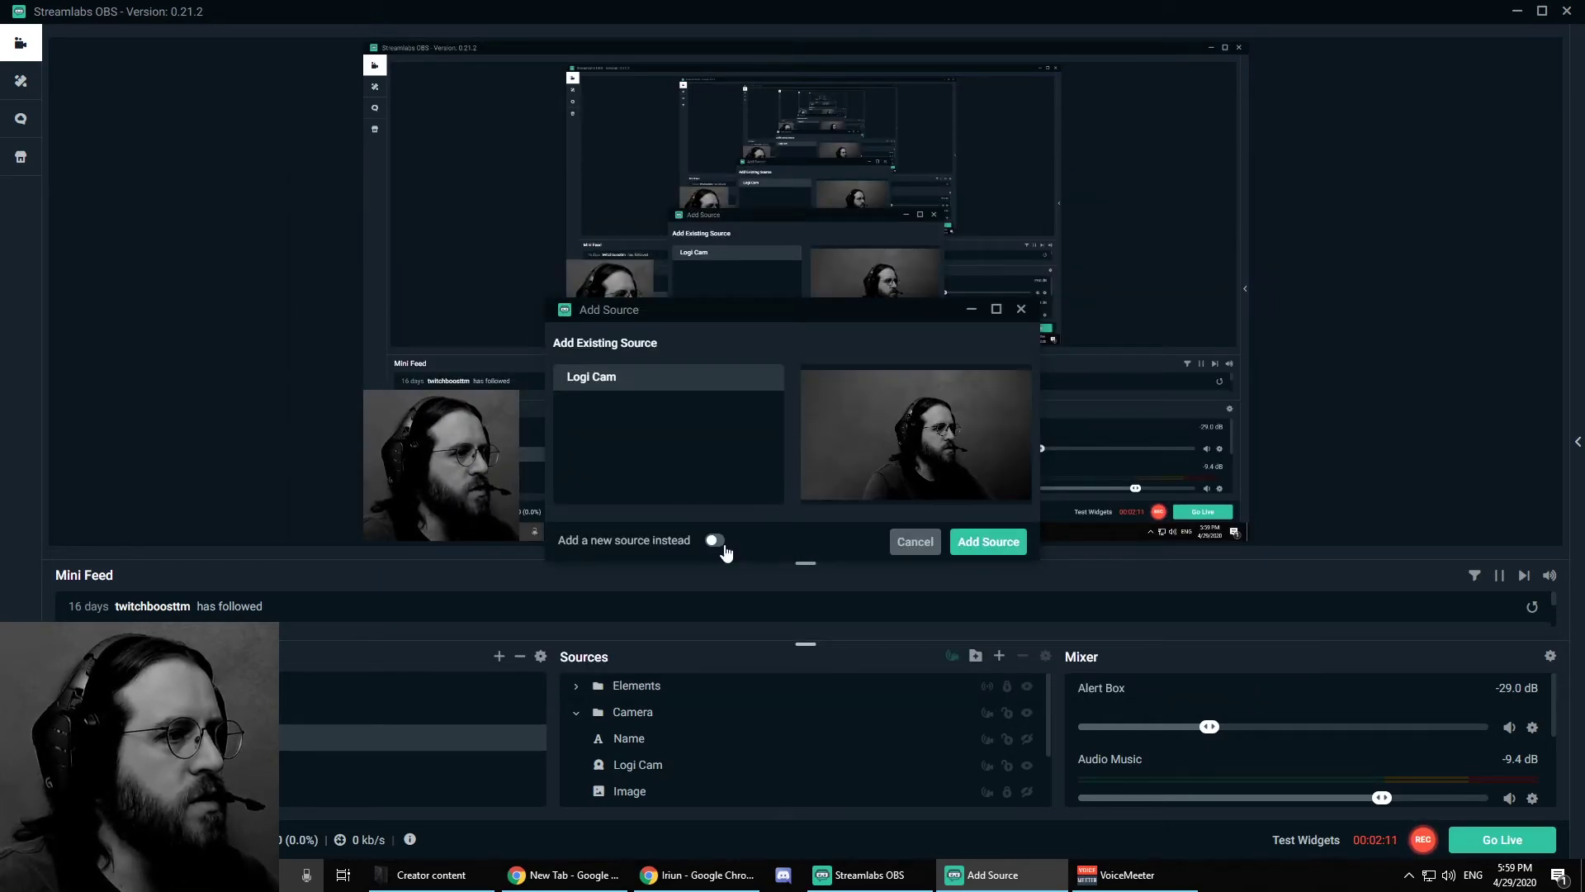
{"action": "left_click", "coordinate": [715, 541]}
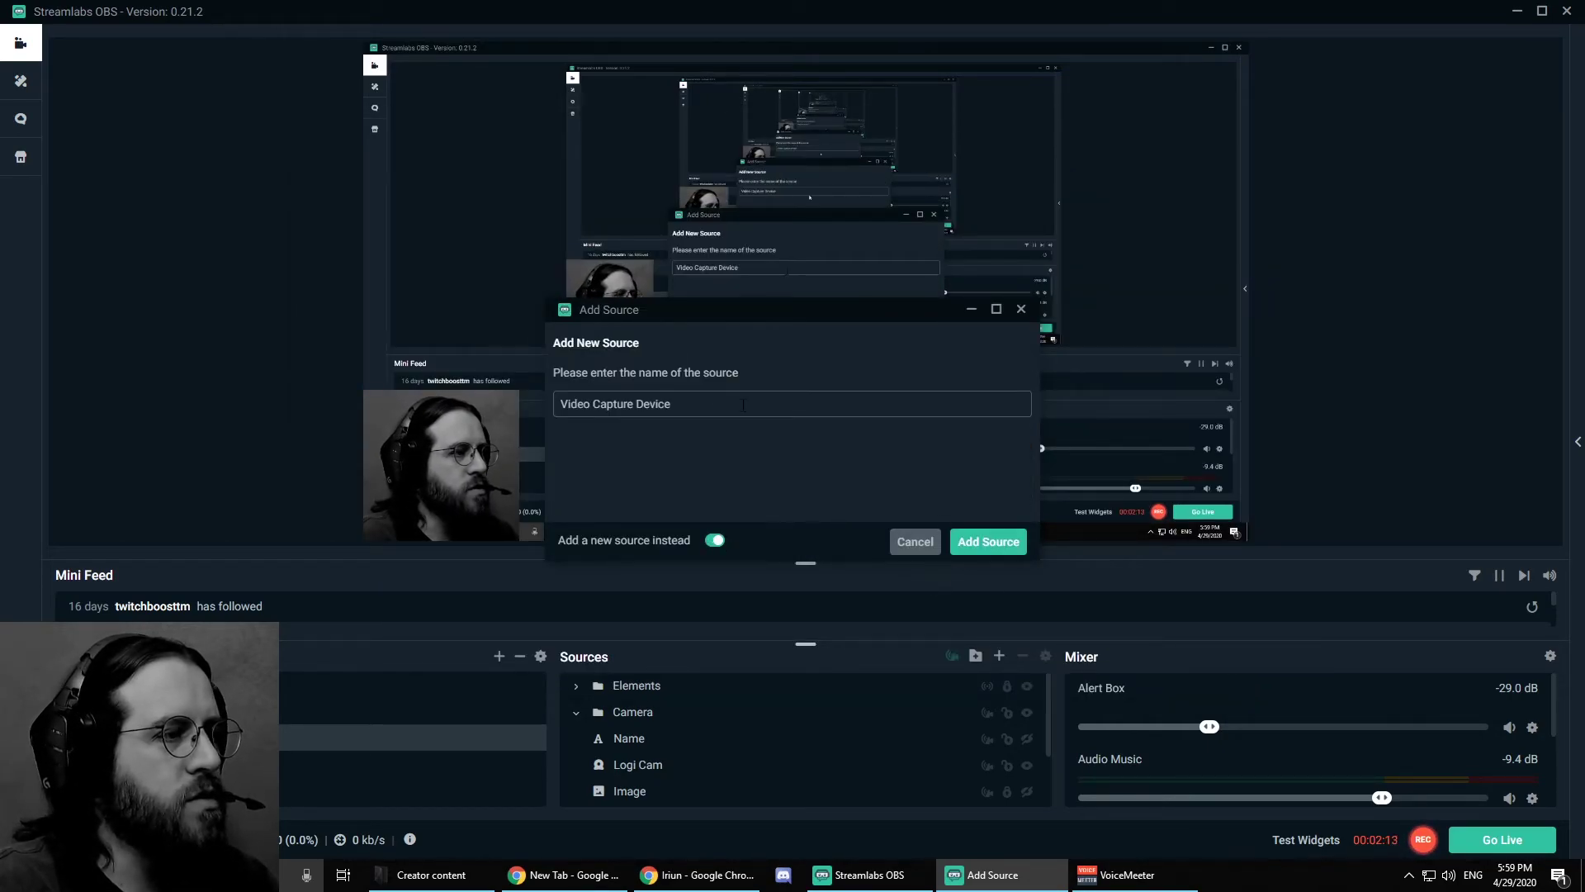
{"action": "key", "text": "ctrl+a"}
{"action": "type", "text": "p"}
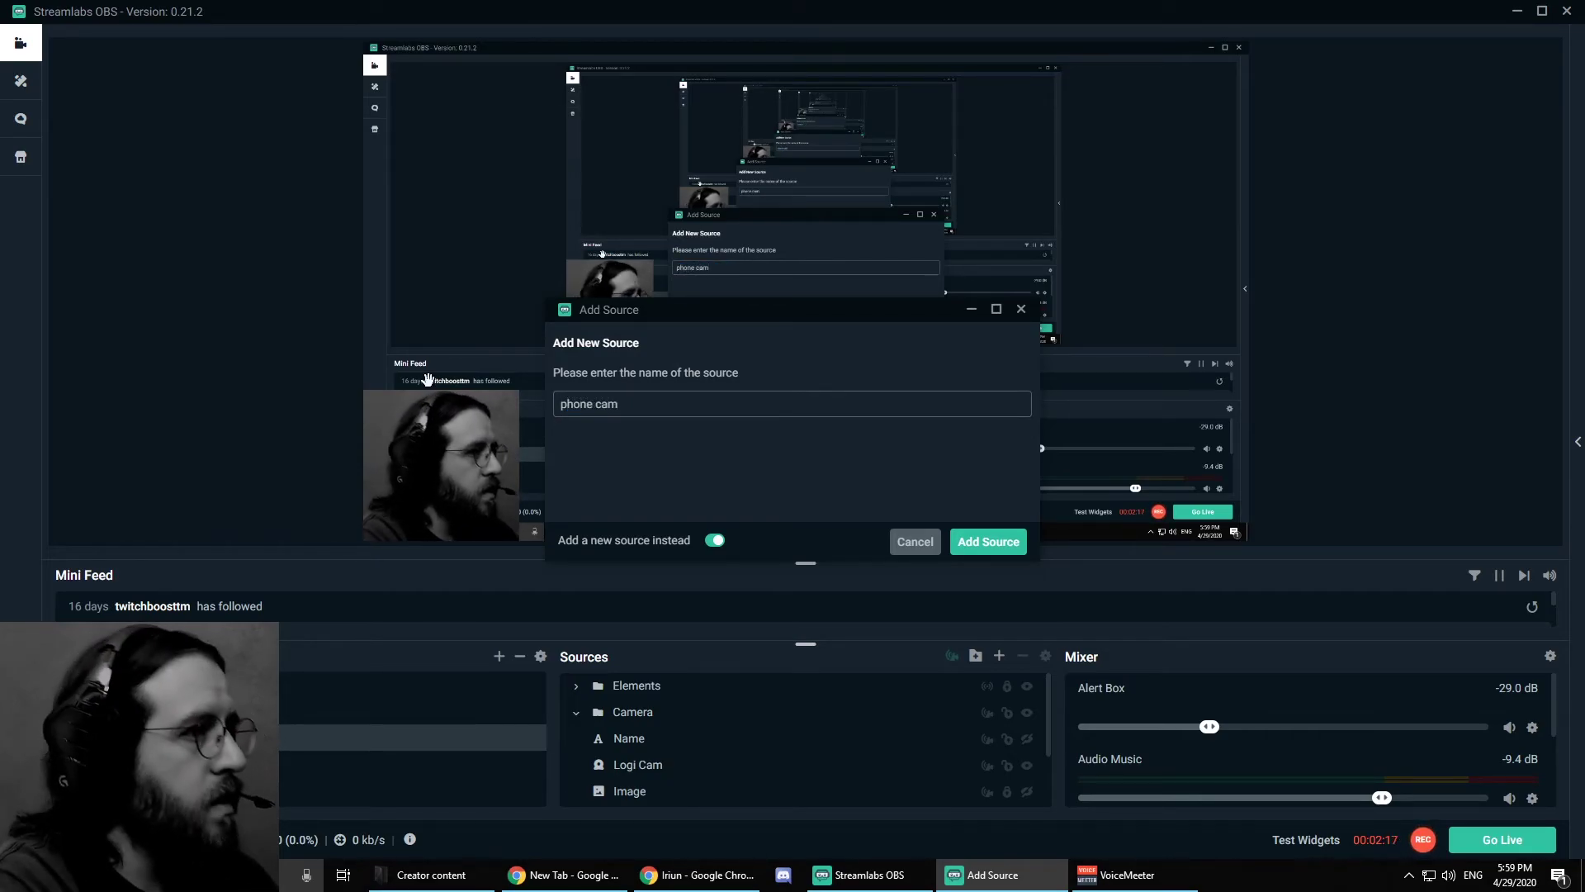
{"action": "left_click", "coordinate": [989, 548]}
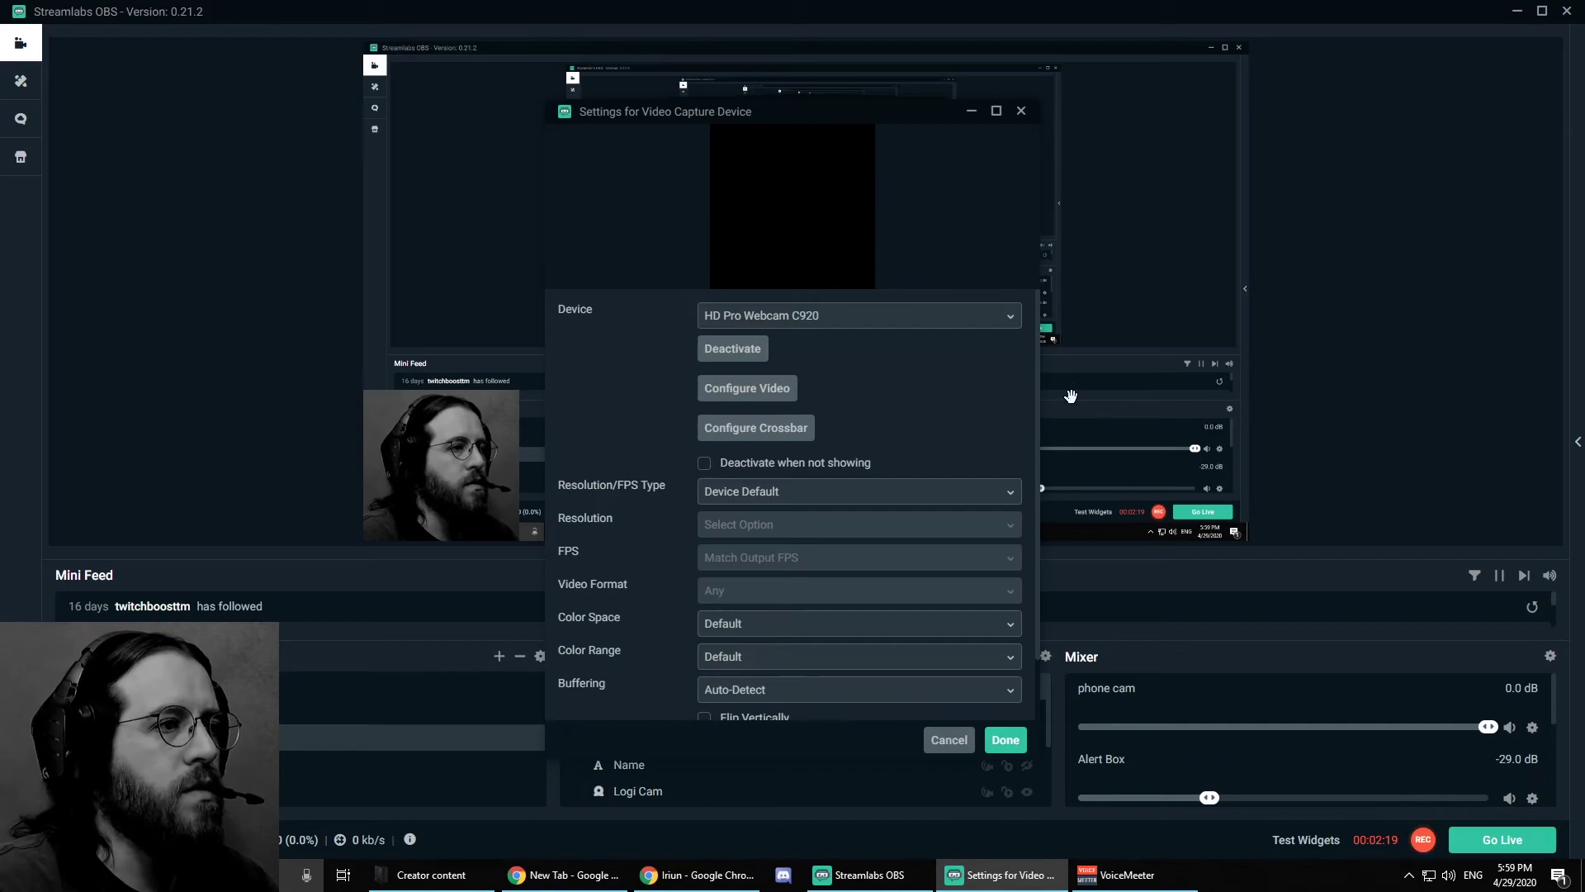
{"action": "left_click", "coordinate": [1013, 319]}
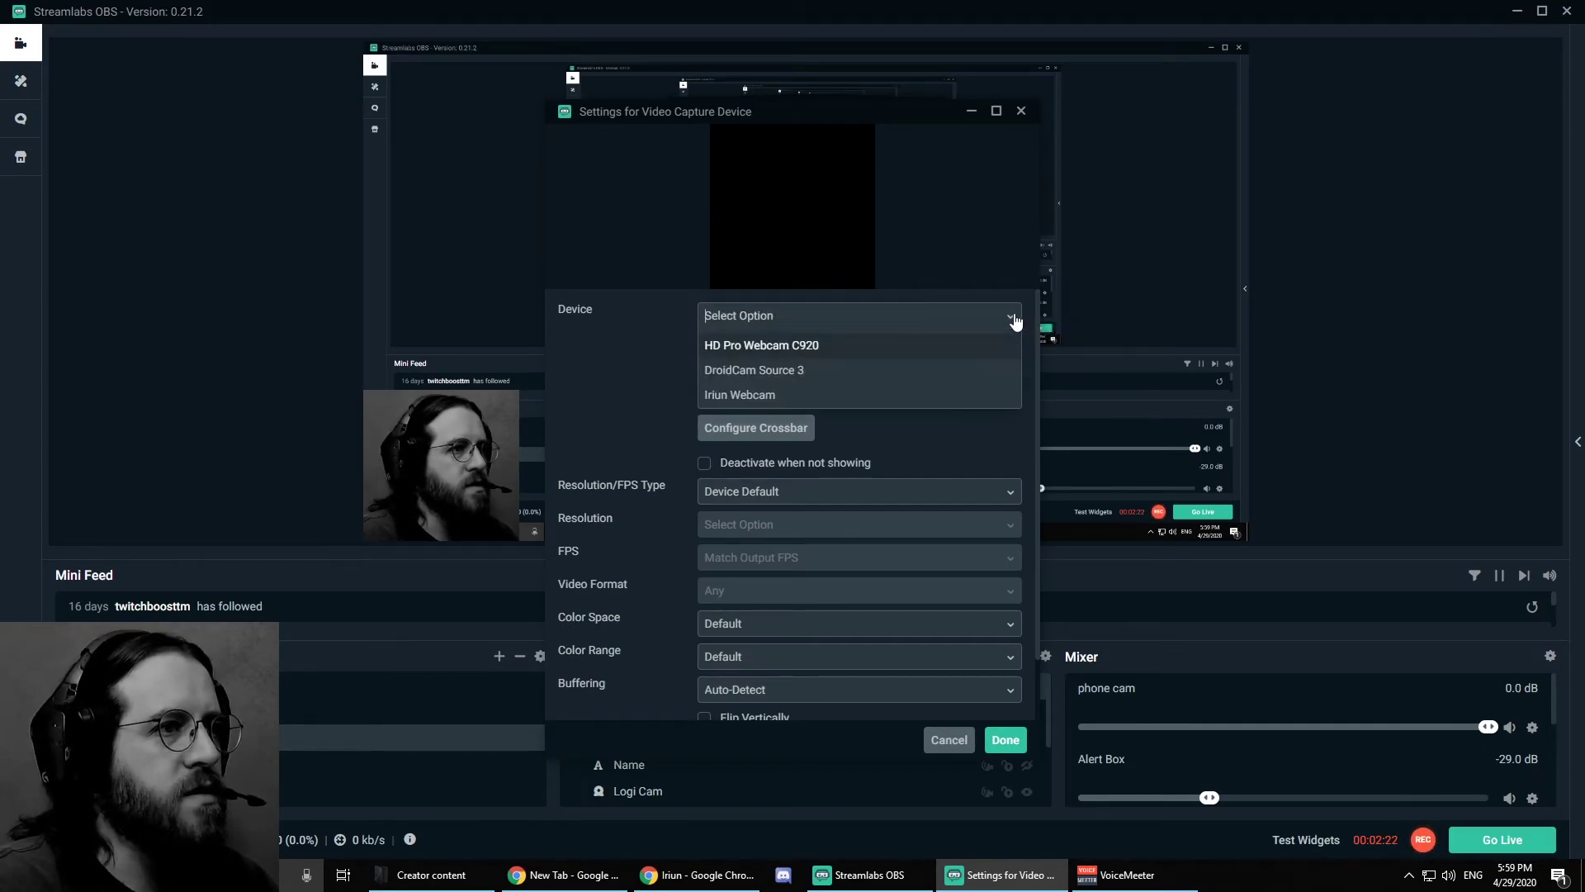
{"action": "left_click", "coordinate": [751, 395]}
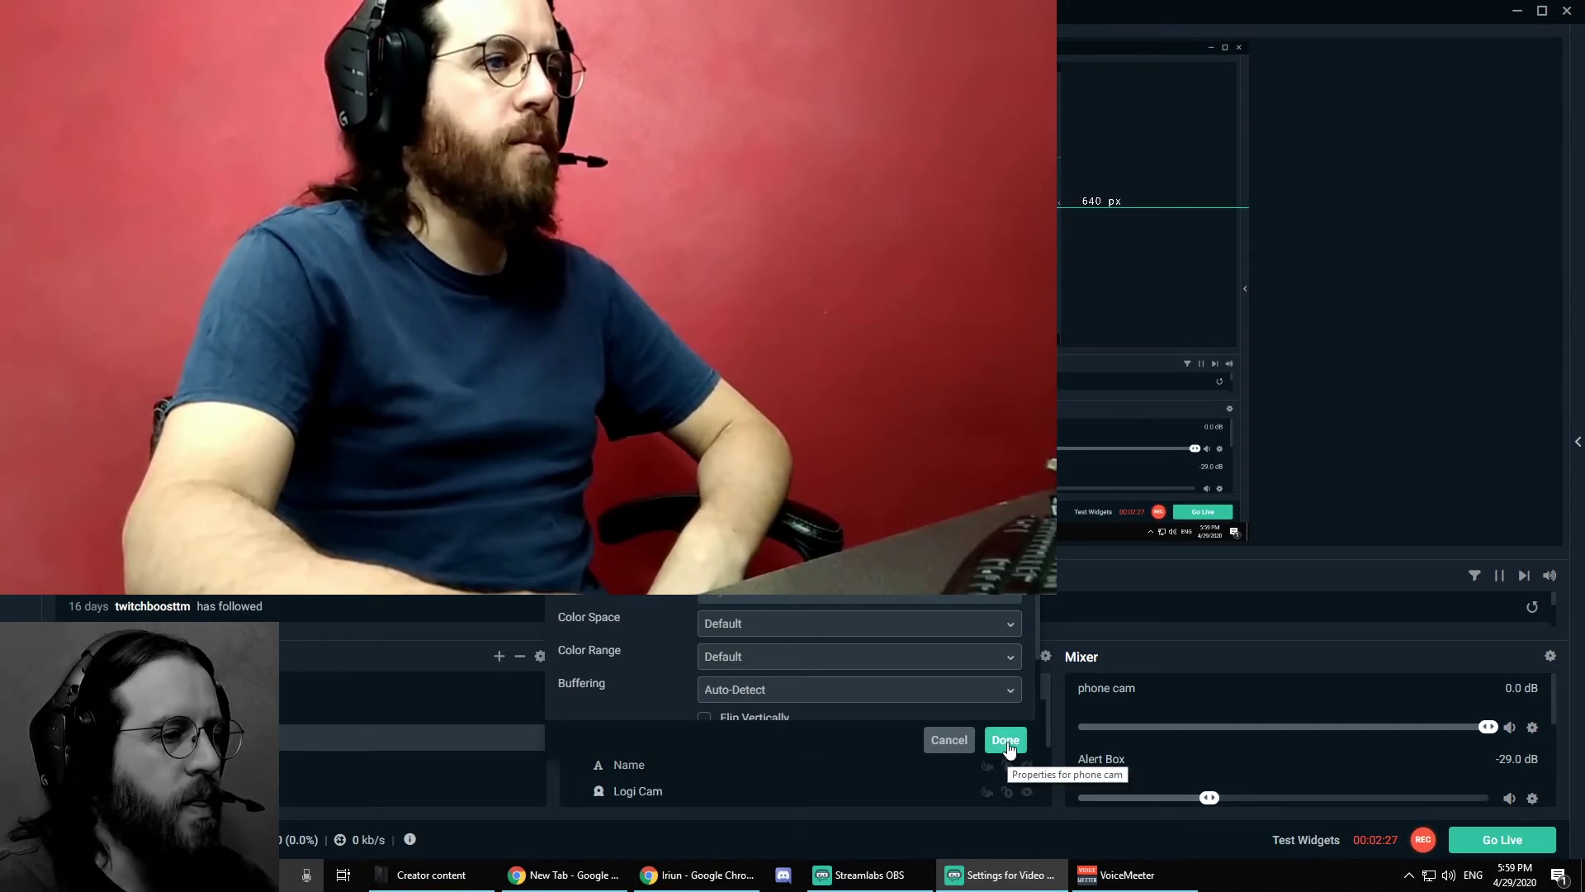
Step: Finish the phone cam settings, shrink it and move it lower in the preview, then minimize Streamlabs OBS
{"action": "left_click", "coordinate": [1005, 739]}
{"action": "scroll", "coordinate": [805, 743], "scroll_direction": "down", "scroll_amount": 2}
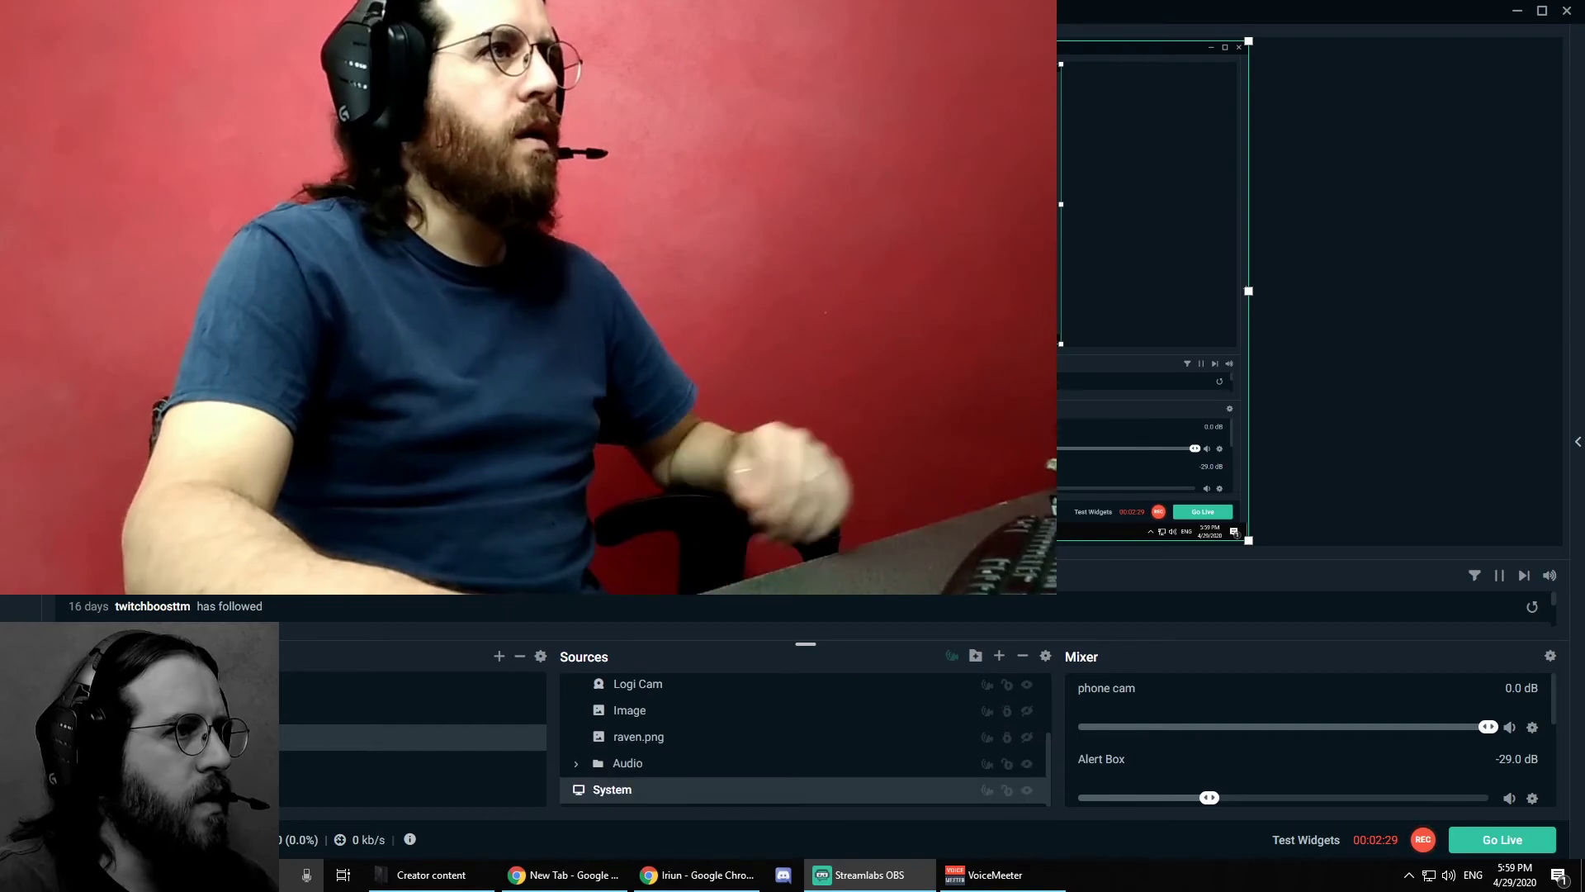
{"action": "scroll", "coordinate": [805, 743], "scroll_direction": "up", "scroll_amount": 1}
{"action": "scroll", "coordinate": [805, 743], "scroll_direction": "up", "scroll_amount": 1}
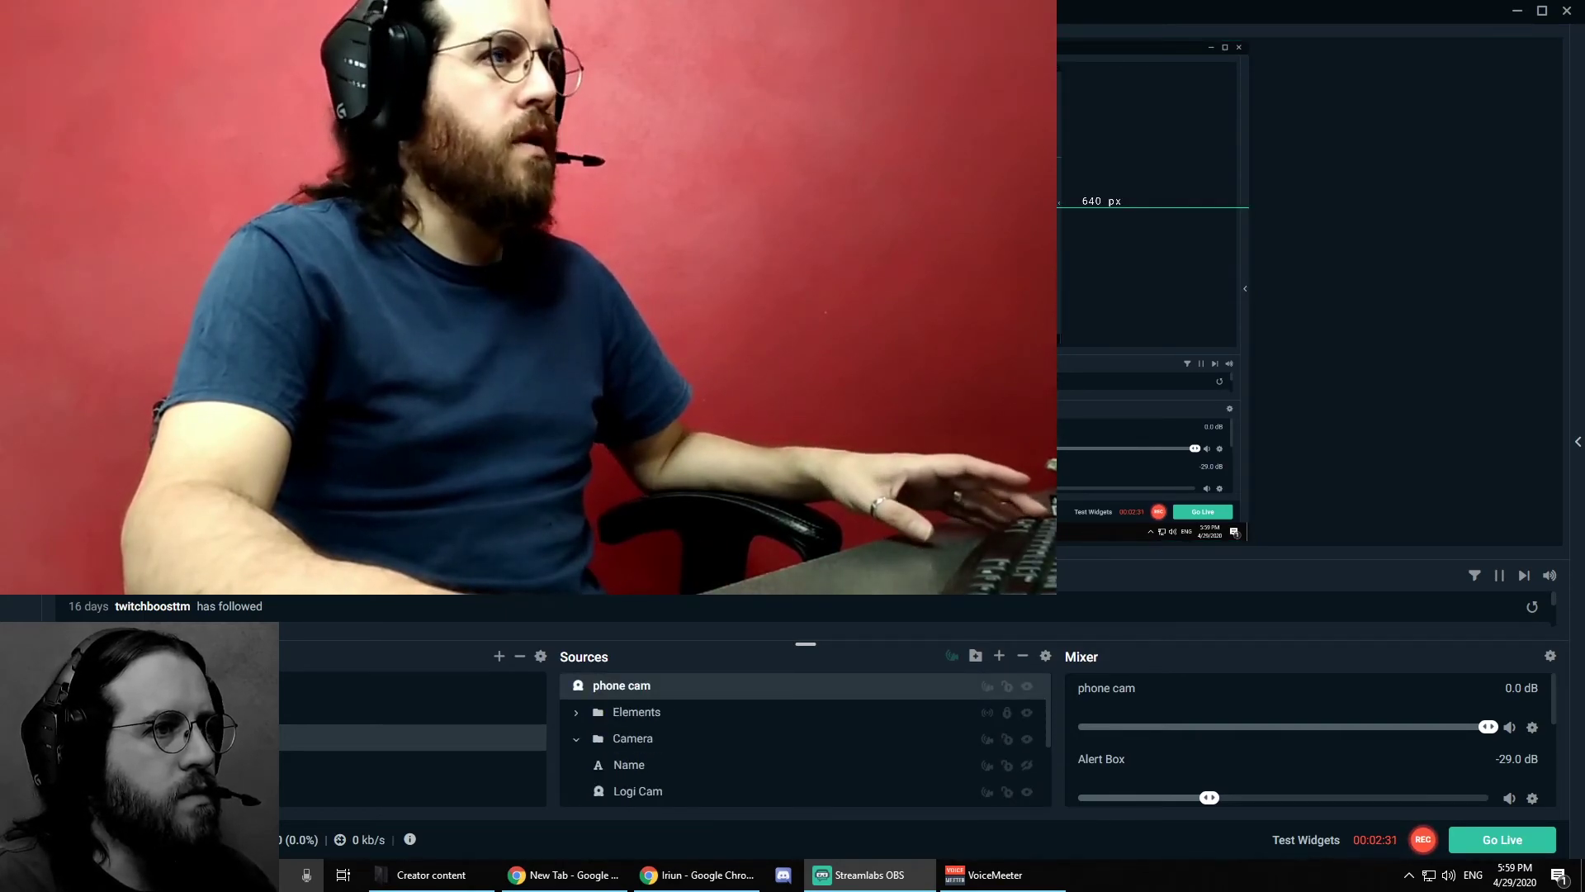
{"action": "left_click_drag", "start_coordinate": [949, 372], "coordinate": [698, 259]}
{"action": "left_click_drag", "start_coordinate": [587, 165], "coordinate": [661, 286]}
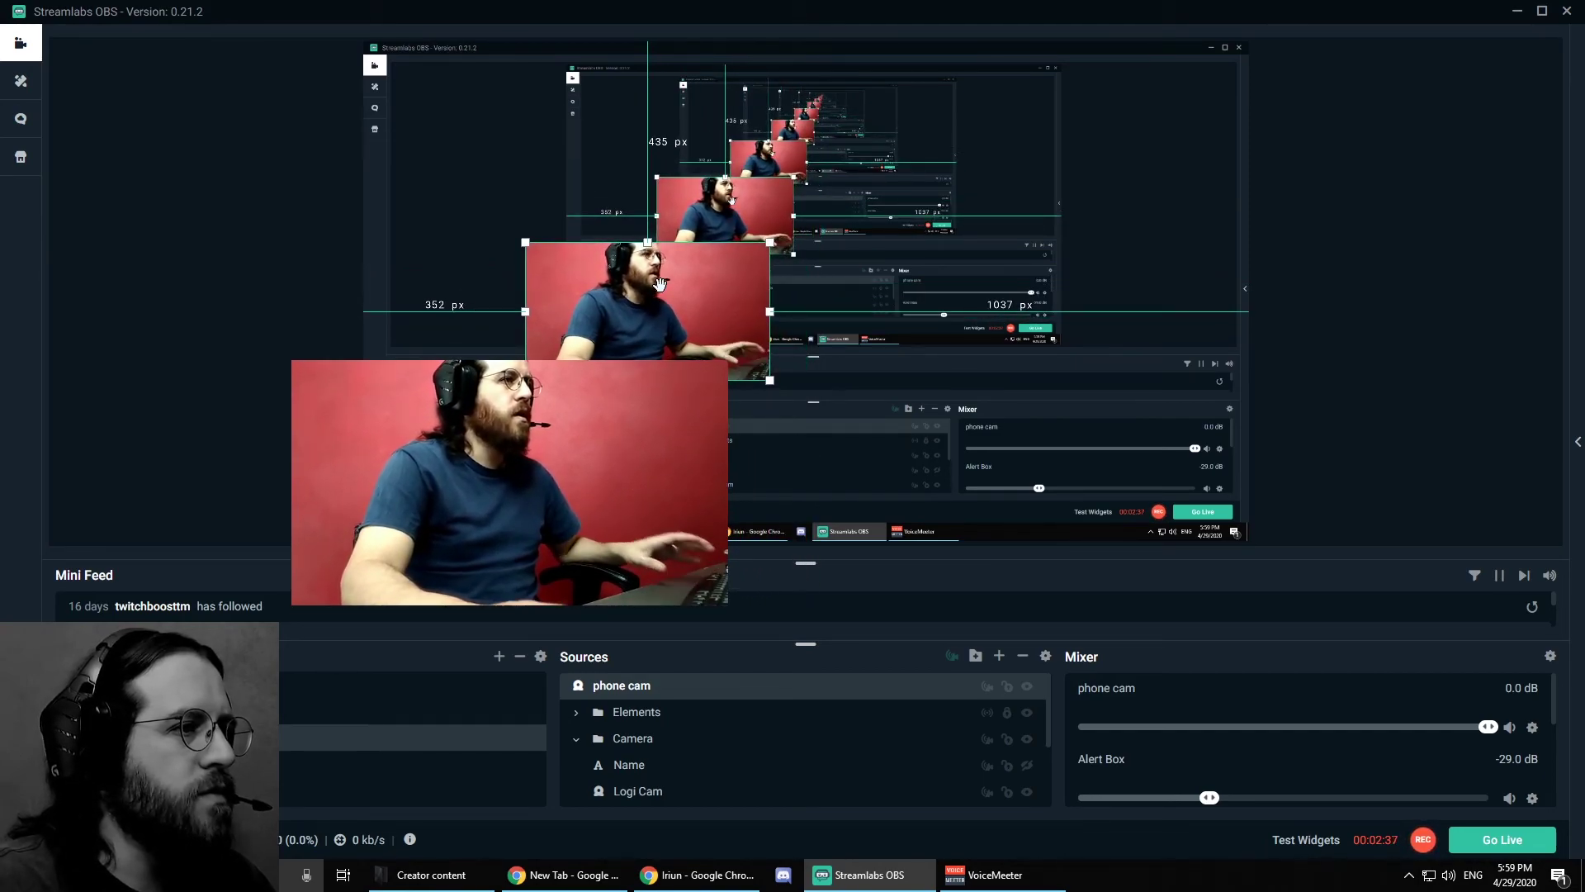
{"action": "left_click", "coordinate": [1516, 10]}
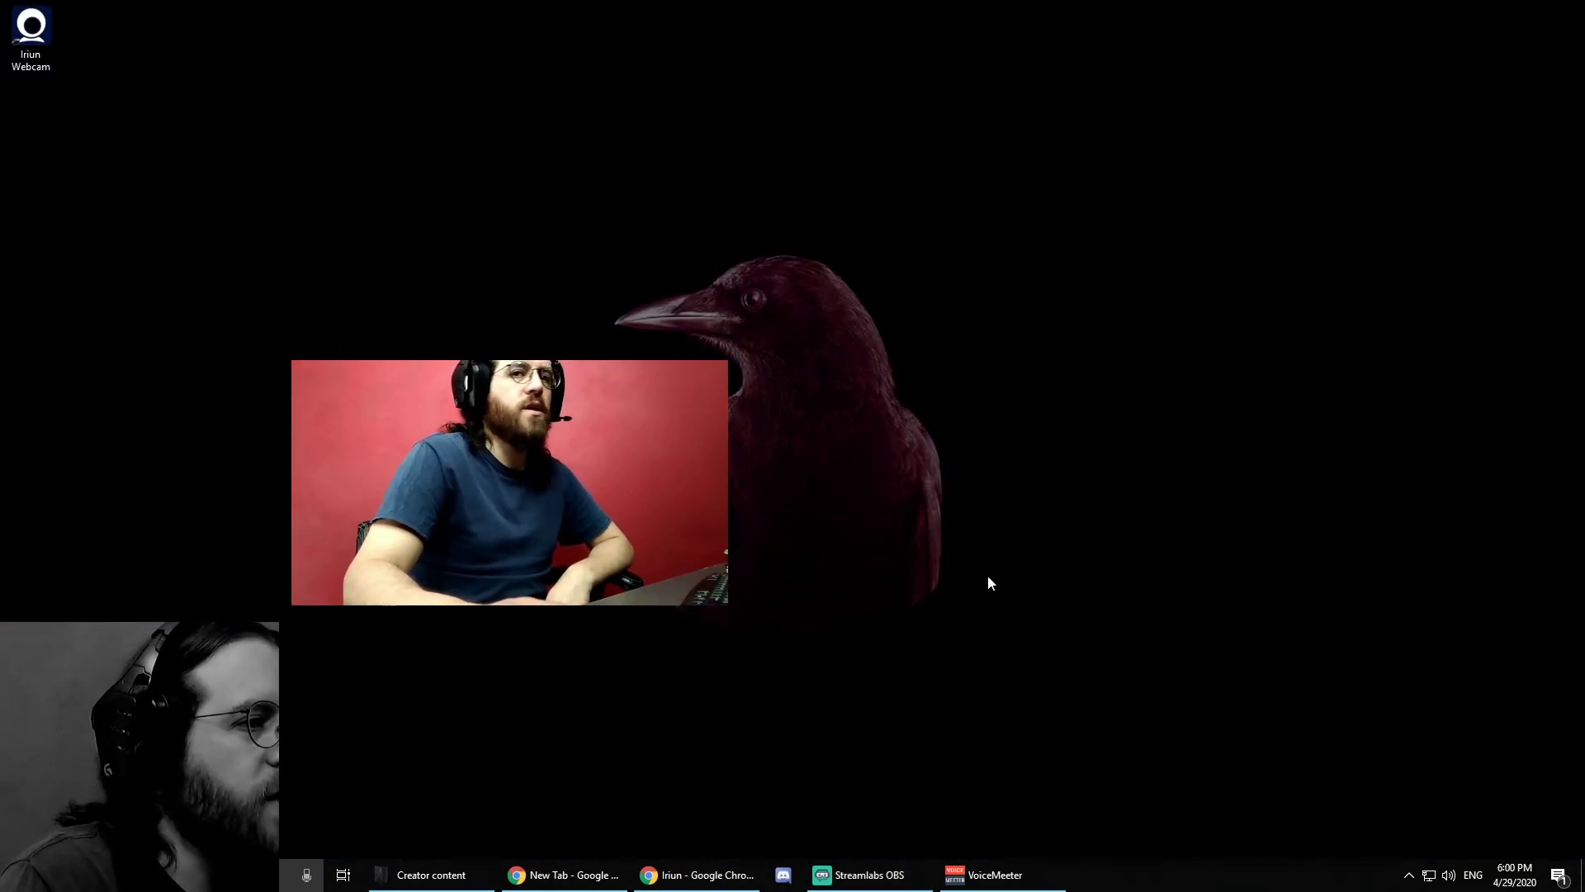